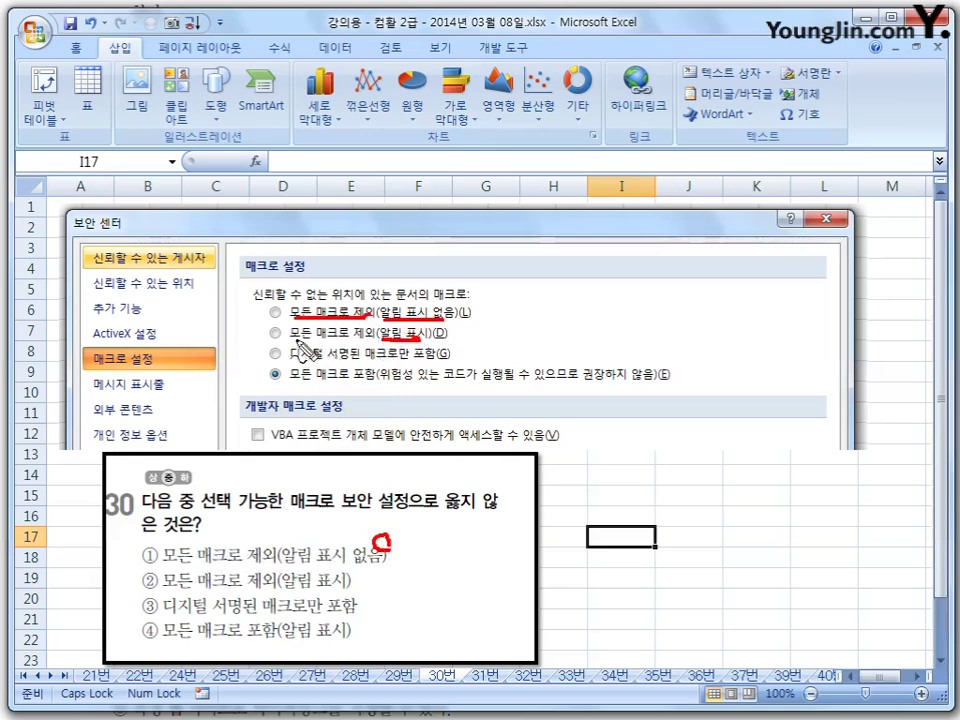
Underline "모든 매크로 제외" in the second macro setting and mark answer choices ② and ③ of question 30 with red circles.
{"action": "left_click_drag", "start_coordinate": [292, 341], "coordinate": [350, 341]}
{"action": "left_click_drag", "start_coordinate": [345, 580], "coordinate": [342, 572]}
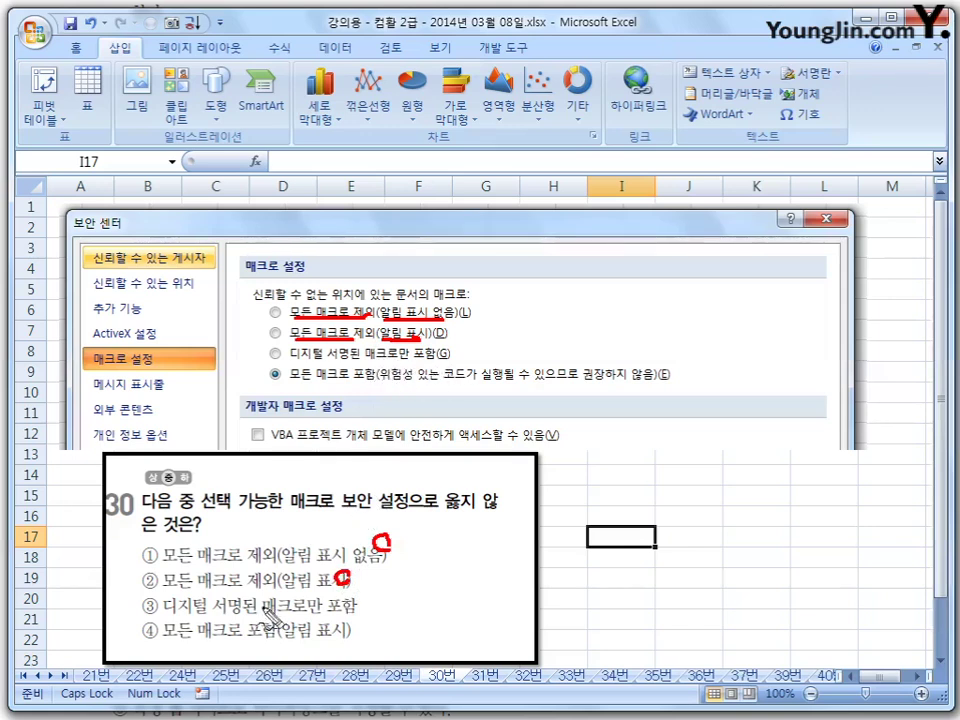
{"action": "mouse_move", "coordinate": [358, 611]}
{"action": "left_mouse_down"}
{"action": "mouse_move", "coordinate": [350, 600]}
{"action": "mouse_move", "coordinate": [368, 590]}
{"action": "left_mouse_up"}
Underline the "모든 매크로 포함" setting with its risk note and the wording of choice ④, and circle ④ as question 30's answer.
{"action": "left_click_drag", "start_coordinate": [293, 381], "coordinate": [366, 378]}
{"action": "left_click_drag", "start_coordinate": [160, 636], "coordinate": [262, 634]}
{"action": "left_click_drag", "start_coordinate": [392, 386], "coordinate": [640, 391]}
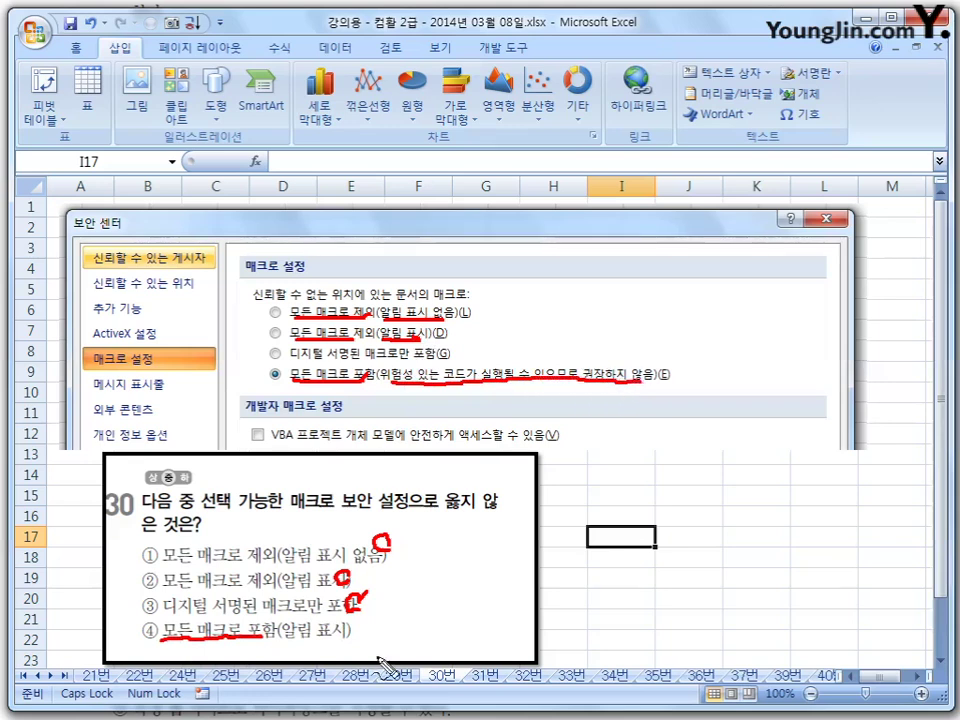
{"action": "left_click_drag", "start_coordinate": [283, 637], "coordinate": [330, 636]}
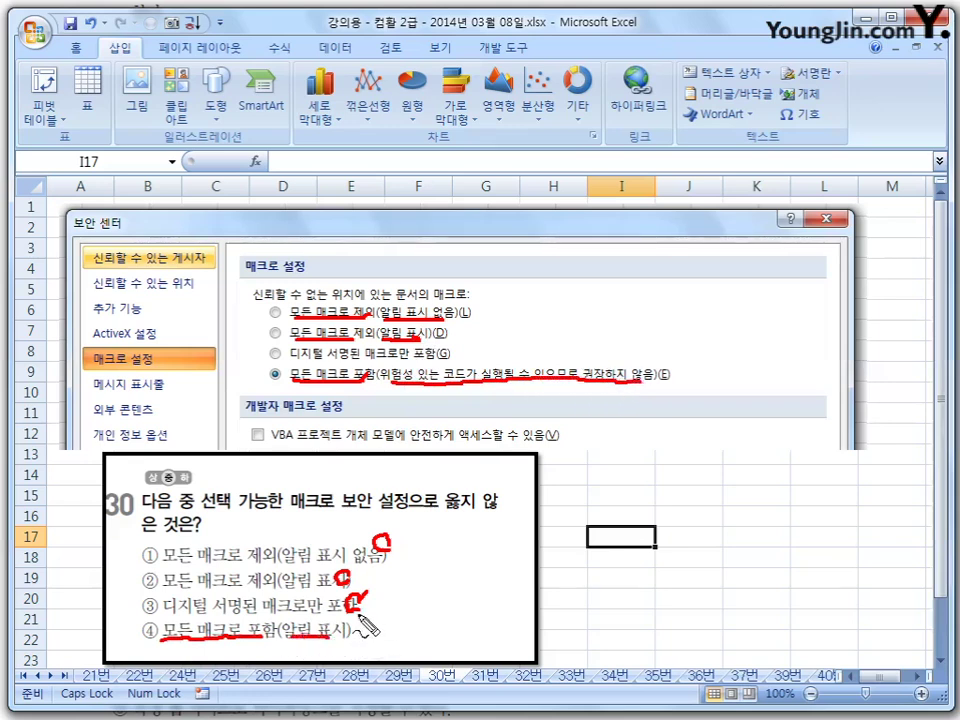
{"action": "mouse_move", "coordinate": [160, 622]}
{"action": "left_mouse_down"}
{"action": "mouse_move", "coordinate": [140, 642]}
{"action": "mouse_move", "coordinate": [160, 624]}
{"action": "left_mouse_up"}
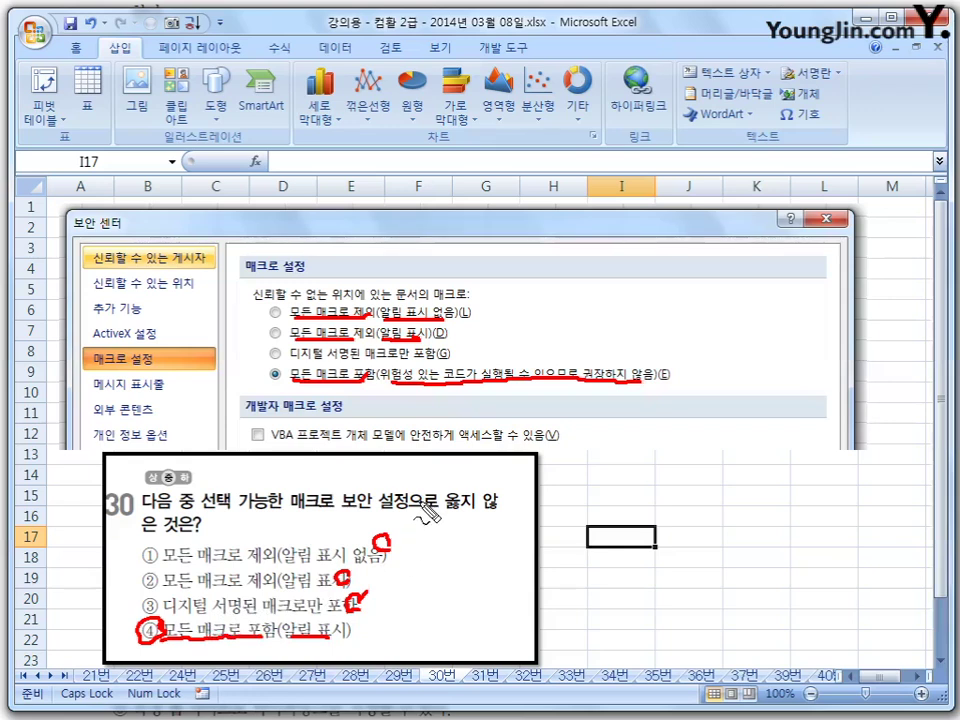
Bracket the four macro setting options on both sides in red, then end the annotation.
{"action": "mouse_move", "coordinate": [280, 301]}
{"action": "left_mouse_down"}
{"action": "mouse_move", "coordinate": [266, 322]}
{"action": "mouse_move", "coordinate": [278, 366]}
{"action": "left_mouse_up"}
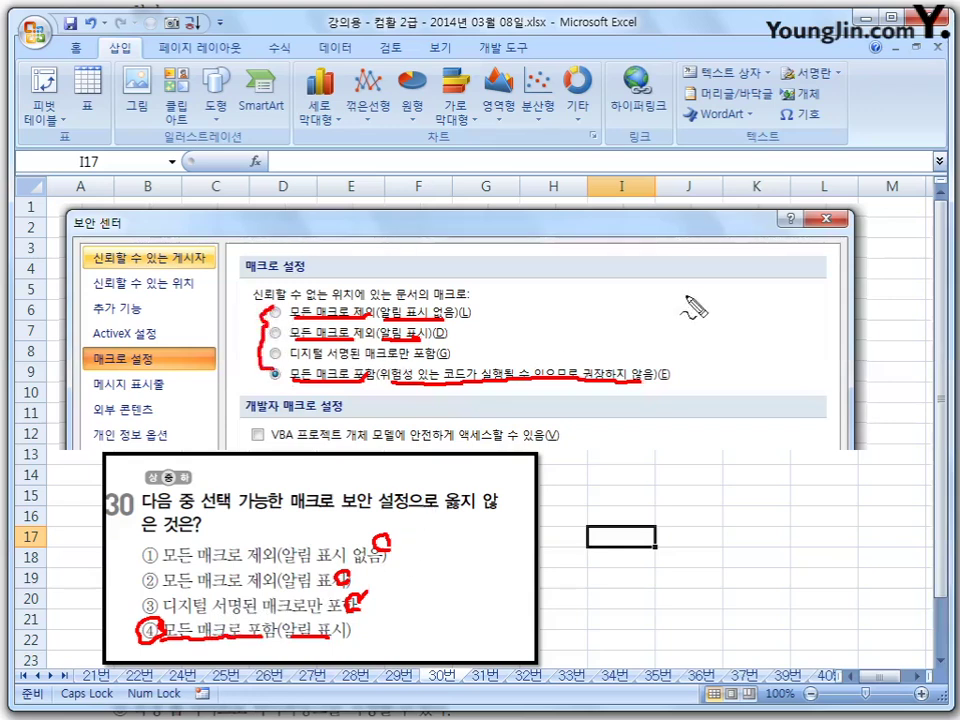
{"action": "left_click_drag", "start_coordinate": [678, 299], "coordinate": [686, 340]}
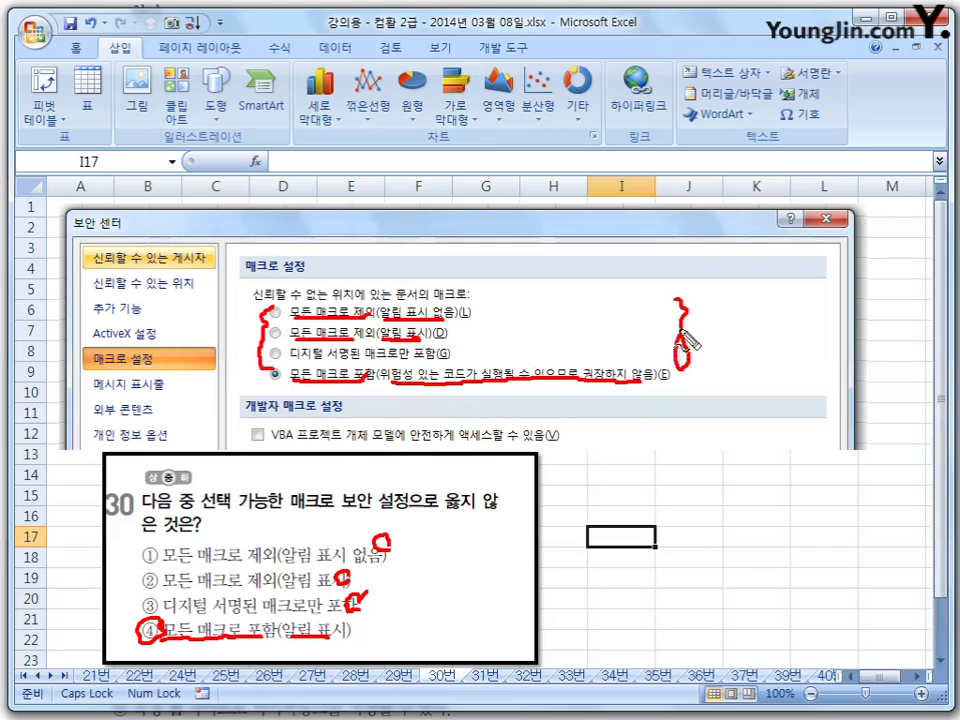
{"action": "key", "text": "Escape"}
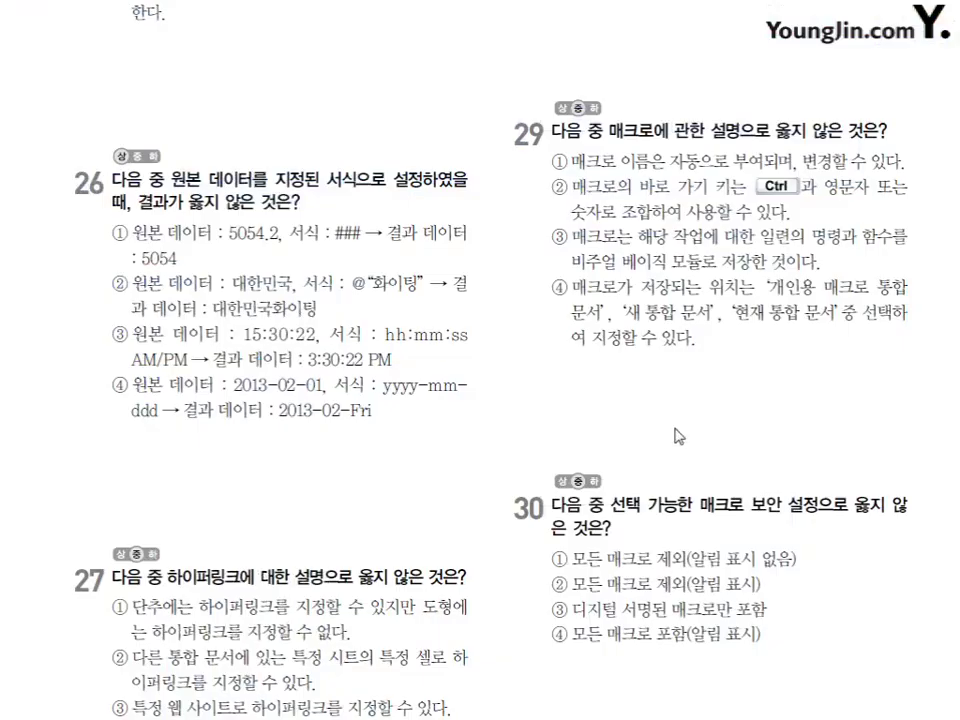
Go on to question 31 in the exam document, open the 31번 worksheet and select cell E2 to show its formula.
{"action": "scroll", "coordinate": [677, 435], "scroll_direction": "down", "scroll_amount": 10}
{"action": "scroll", "coordinate": [697, 420], "scroll_direction": "down", "scroll_amount": 5}
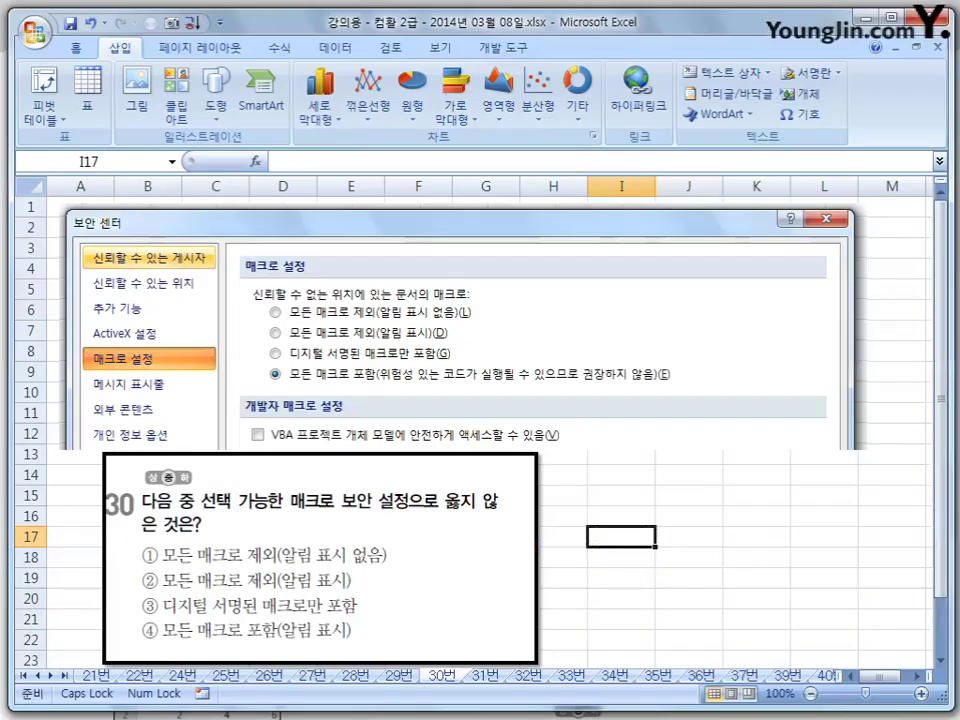
{"action": "left_click", "coordinate": [486, 676]}
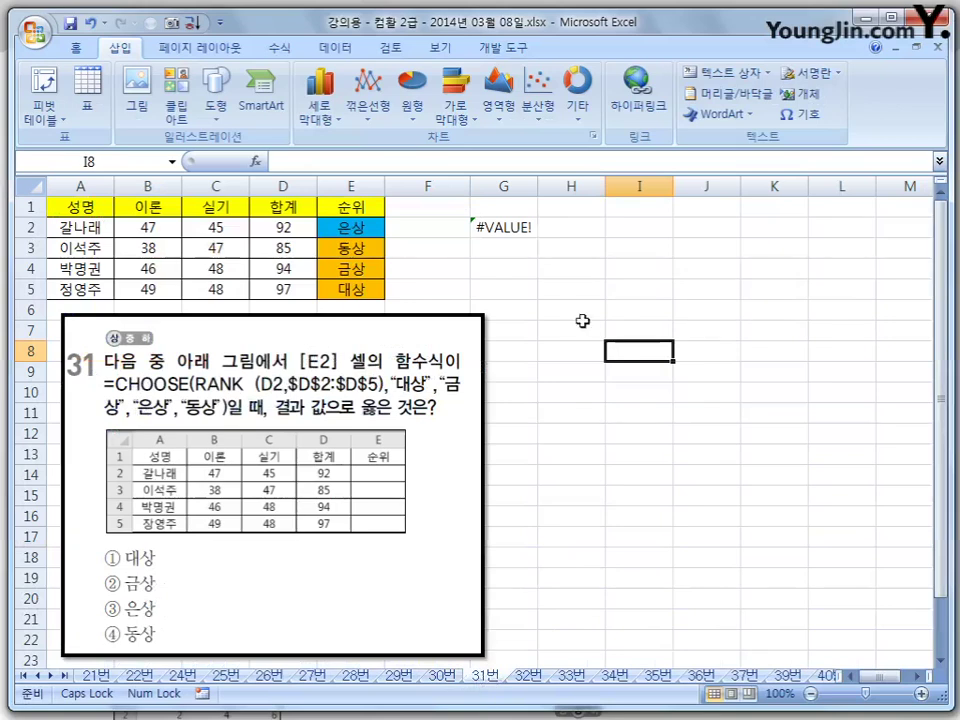
{"action": "left_click", "coordinate": [355, 228]}
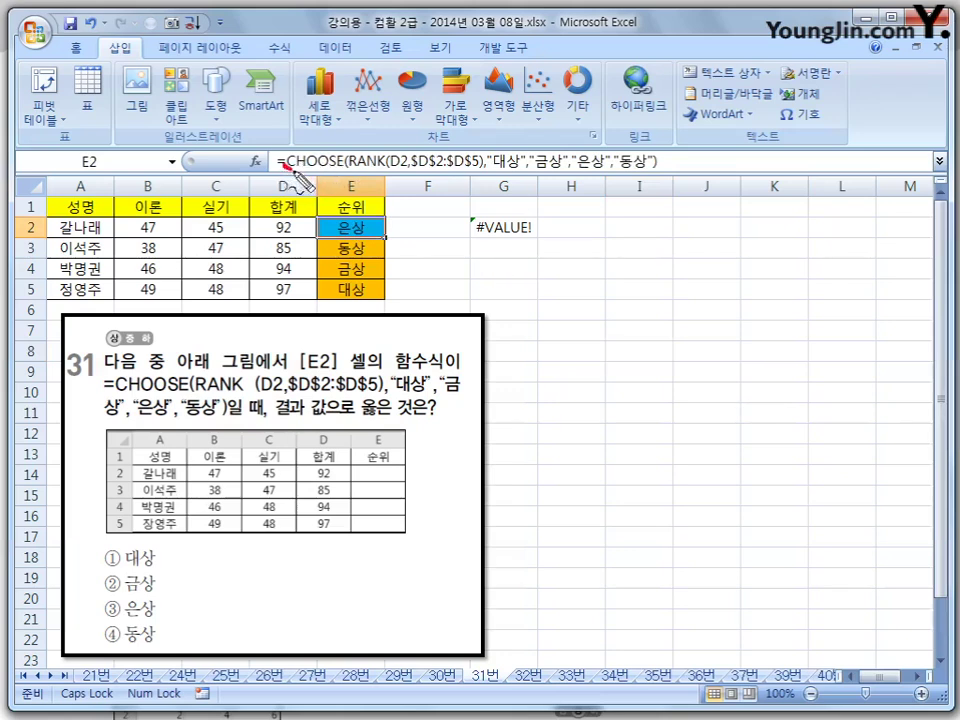
Underline CHOOSE, RANK, D2 and $D$2:$D$5 in E2's formula, circle cell D2 and bracket the range D2:D5 in red.
{"action": "left_click_drag", "start_coordinate": [285, 168], "coordinate": [345, 171]}
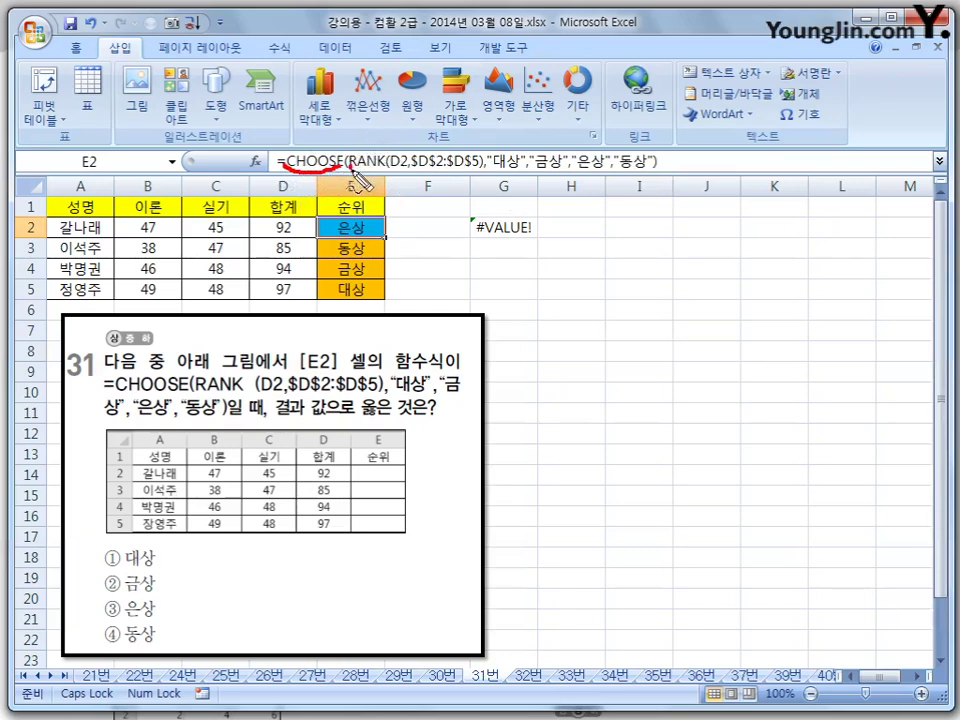
{"action": "left_click_drag", "start_coordinate": [352, 172], "coordinate": [402, 176]}
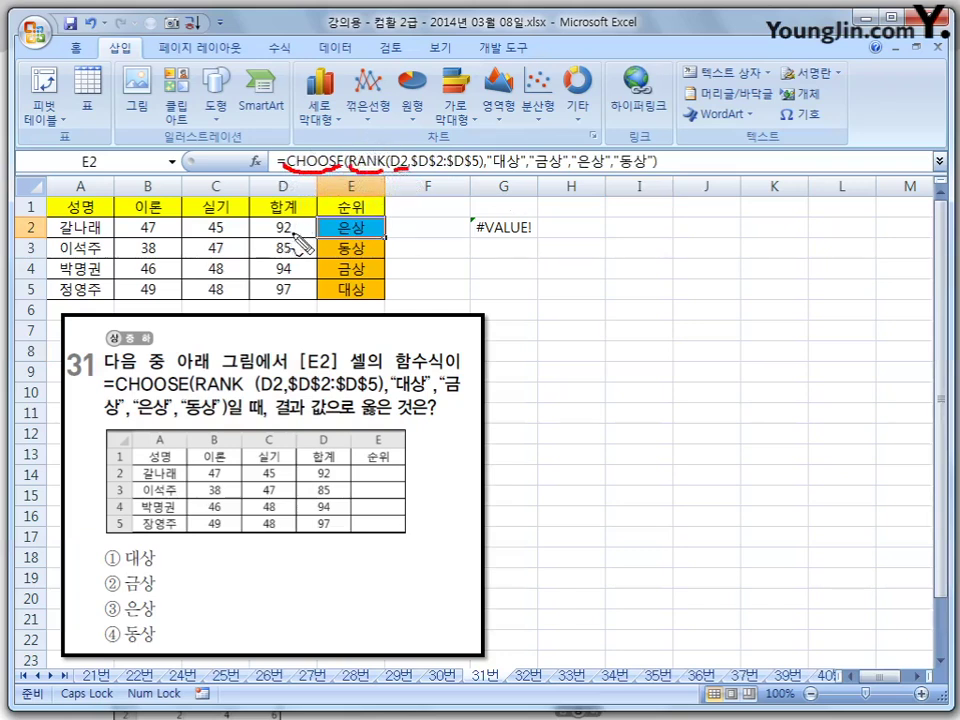
{"action": "mouse_move", "coordinate": [290, 240]}
{"action": "left_mouse_down"}
{"action": "mouse_move", "coordinate": [268, 220]}
{"action": "mouse_move", "coordinate": [284, 213]}
{"action": "mouse_move", "coordinate": [297, 230]}
{"action": "left_mouse_up"}
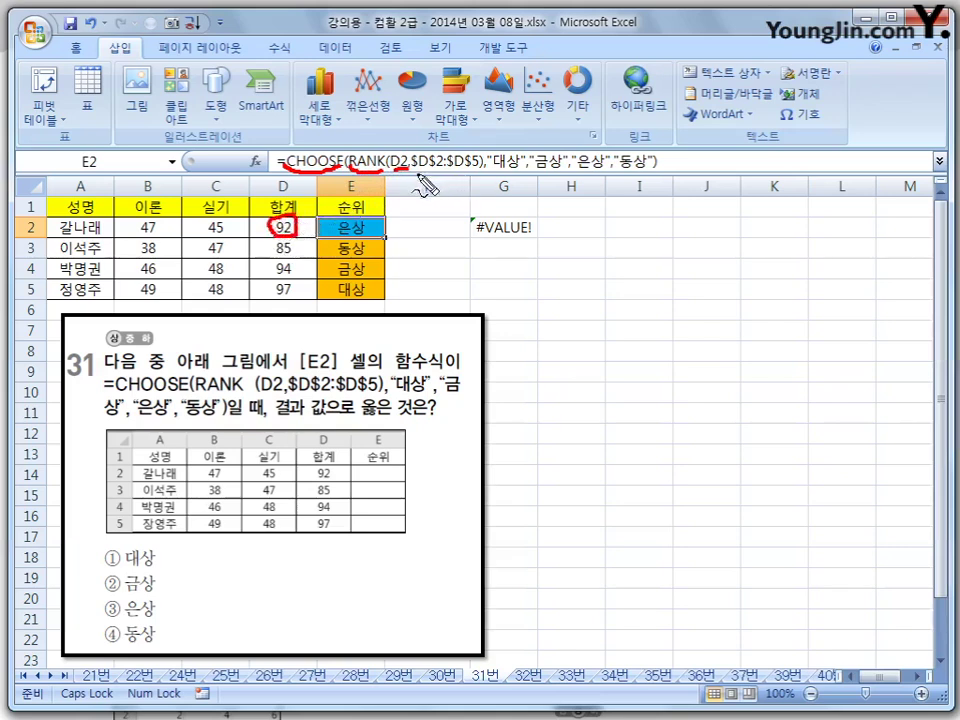
{"action": "left_click_drag", "start_coordinate": [417, 174], "coordinate": [478, 176]}
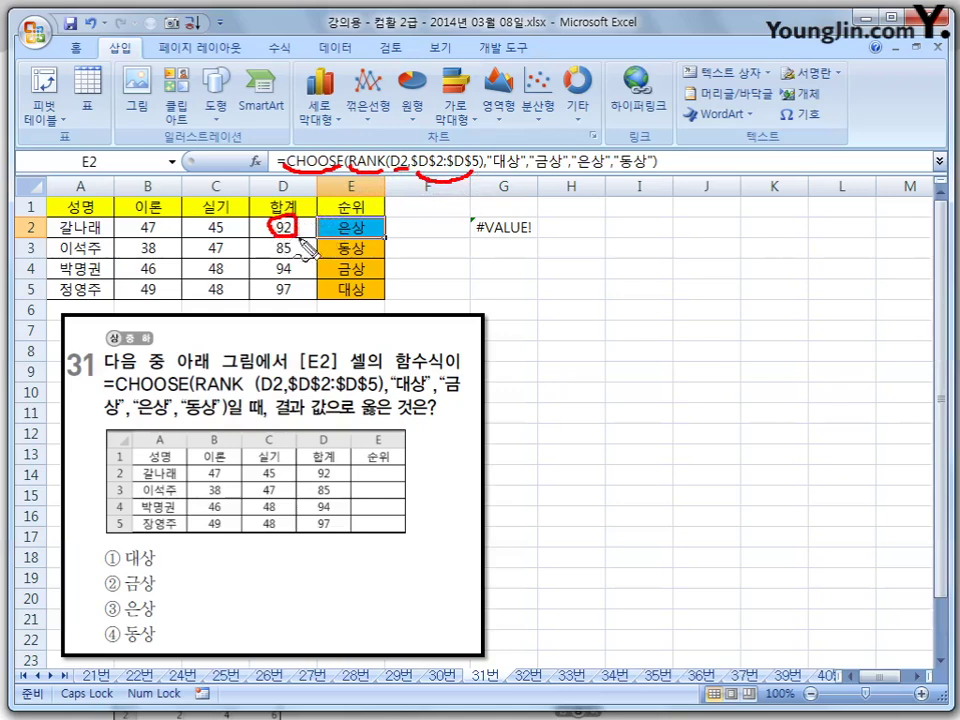
{"action": "mouse_move", "coordinate": [298, 244]}
{"action": "left_mouse_down"}
{"action": "mouse_move", "coordinate": [309, 234]}
{"action": "mouse_move", "coordinate": [309, 275]}
{"action": "mouse_move", "coordinate": [297, 290]}
{"action": "left_mouse_up"}
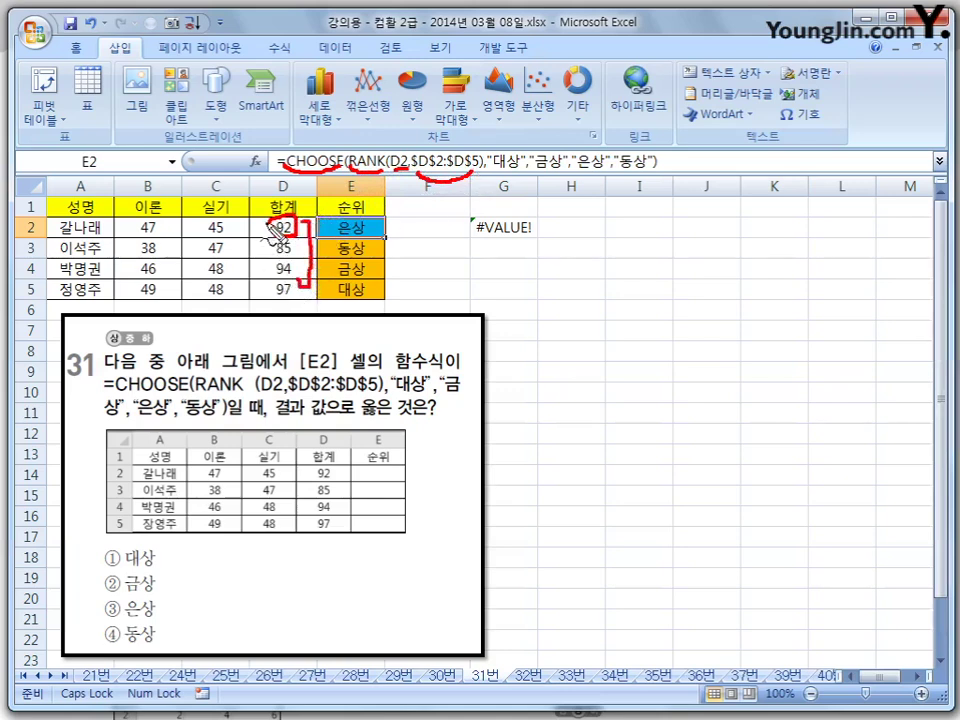
{"action": "mouse_move", "coordinate": [270, 215]}
{"action": "left_mouse_down"}
{"action": "mouse_move", "coordinate": [257, 242]}
{"action": "mouse_move", "coordinate": [258, 292]}
{"action": "mouse_move", "coordinate": [271, 289]}
{"action": "left_mouse_up"}
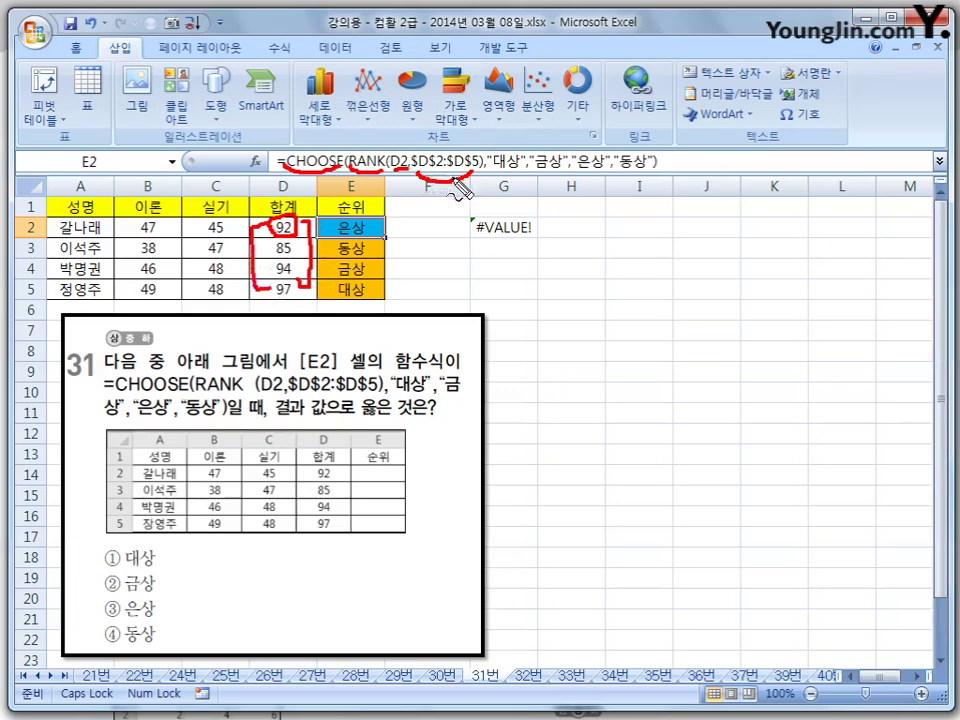
Write "석차 1 2 3 4" beneath the formula, underline its four award names, circle D2 again and clear the annotations.
{"action": "mouse_move", "coordinate": [432, 189]}
{"action": "left_mouse_down"}
{"action": "mouse_move", "coordinate": [440, 199]}
{"action": "mouse_move", "coordinate": [452, 191]}
{"action": "mouse_move", "coordinate": [434, 204]}
{"action": "mouse_move", "coordinate": [452, 226]}
{"action": "mouse_move", "coordinate": [467, 208]}
{"action": "mouse_move", "coordinate": [490, 204]}
{"action": "mouse_move", "coordinate": [519, 218]}
{"action": "mouse_move", "coordinate": [669, 214]}
{"action": "mouse_move", "coordinate": [658, 208]}
{"action": "mouse_move", "coordinate": [652, 232]}
{"action": "left_mouse_up"}
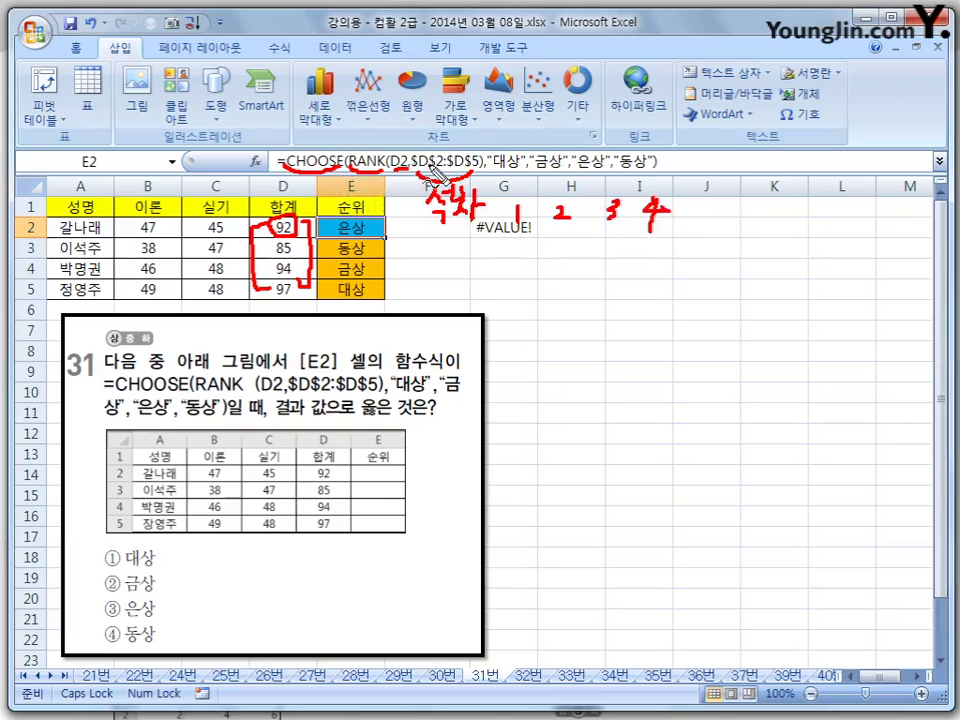
{"action": "left_click_drag", "start_coordinate": [517, 250], "coordinate": [531, 249]}
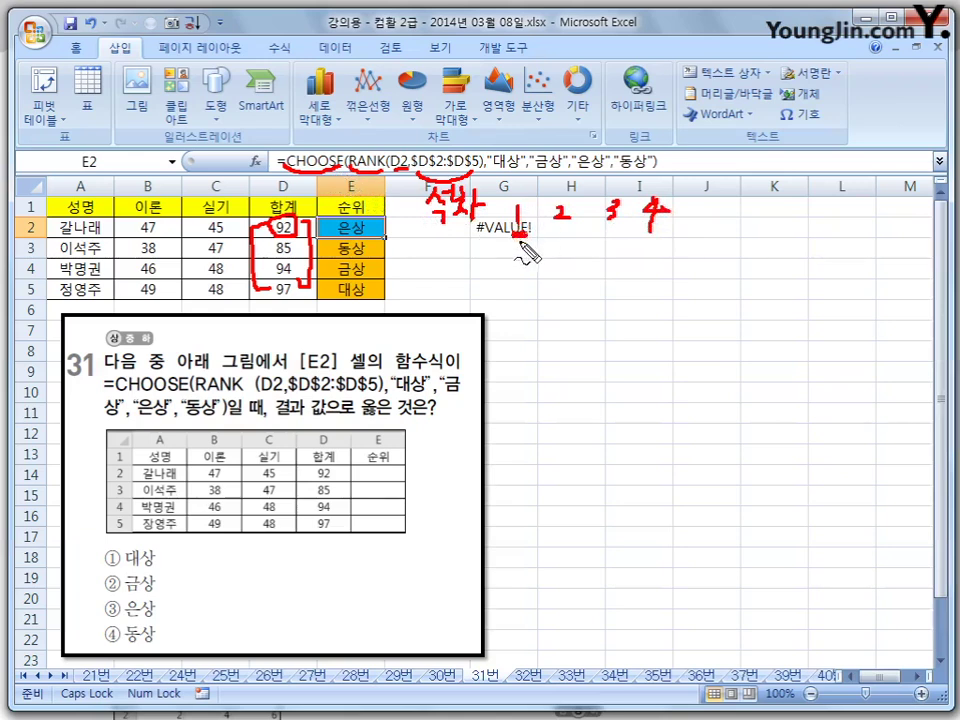
{"action": "mouse_move", "coordinate": [541, 184]}
{"action": "left_mouse_down"}
{"action": "mouse_move", "coordinate": [557, 180]}
{"action": "mouse_move", "coordinate": [556, 170]}
{"action": "mouse_move", "coordinate": [602, 170]}
{"action": "left_mouse_up"}
{"action": "left_click_drag", "start_coordinate": [630, 170], "coordinate": [650, 170]}
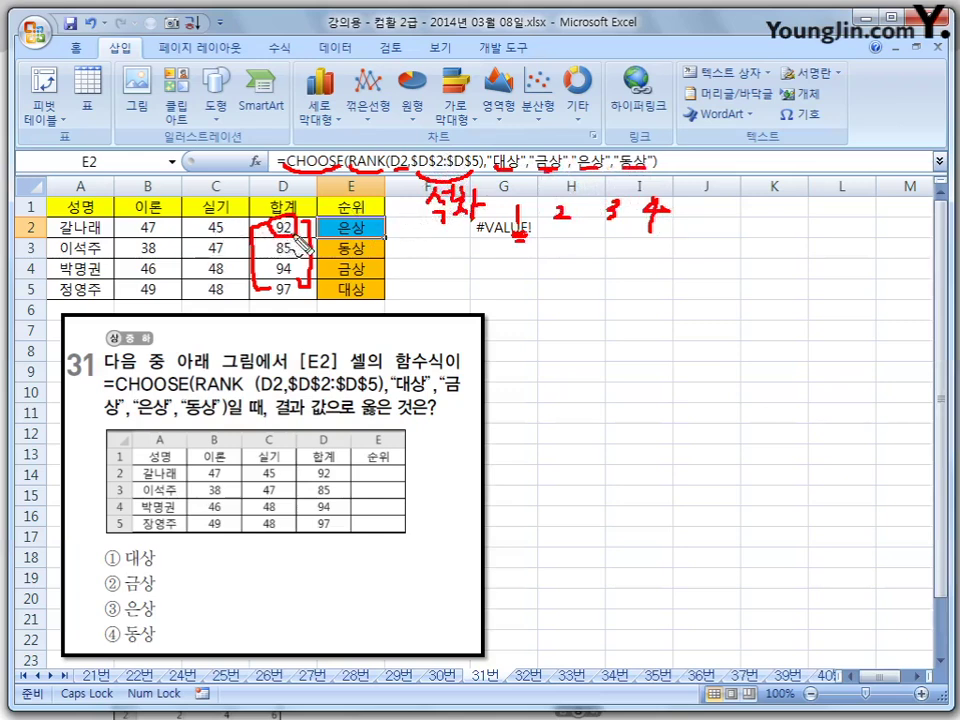
{"action": "mouse_move", "coordinate": [298, 245]}
{"action": "left_mouse_down"}
{"action": "mouse_move", "coordinate": [275, 240]}
{"action": "mouse_move", "coordinate": [290, 222]}
{"action": "mouse_move", "coordinate": [300, 235]}
{"action": "left_mouse_up"}
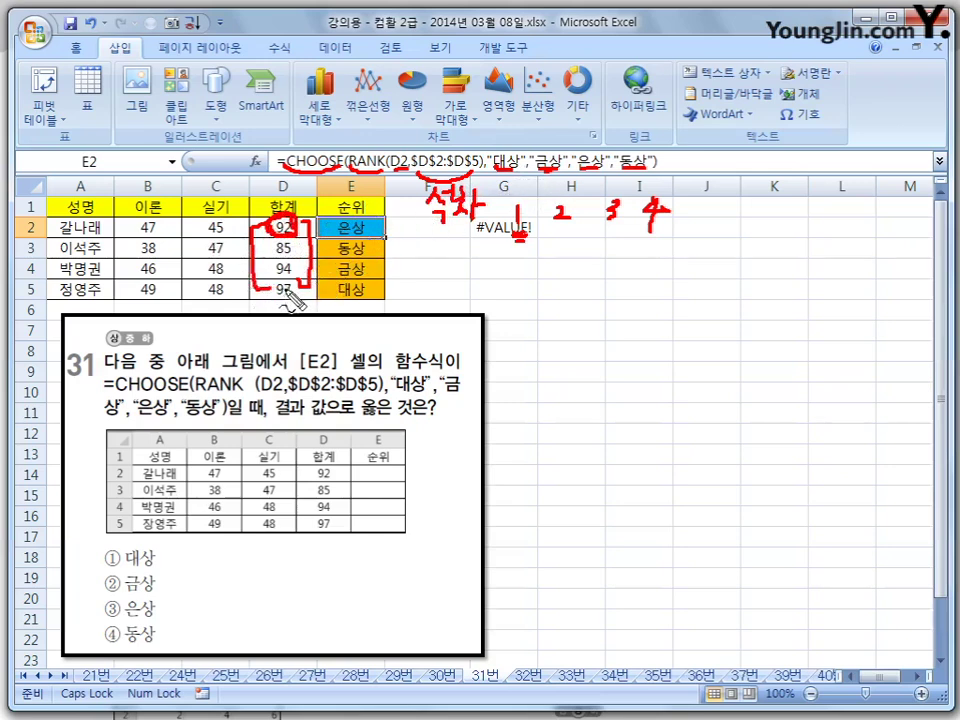
{"action": "key", "text": "Escape"}
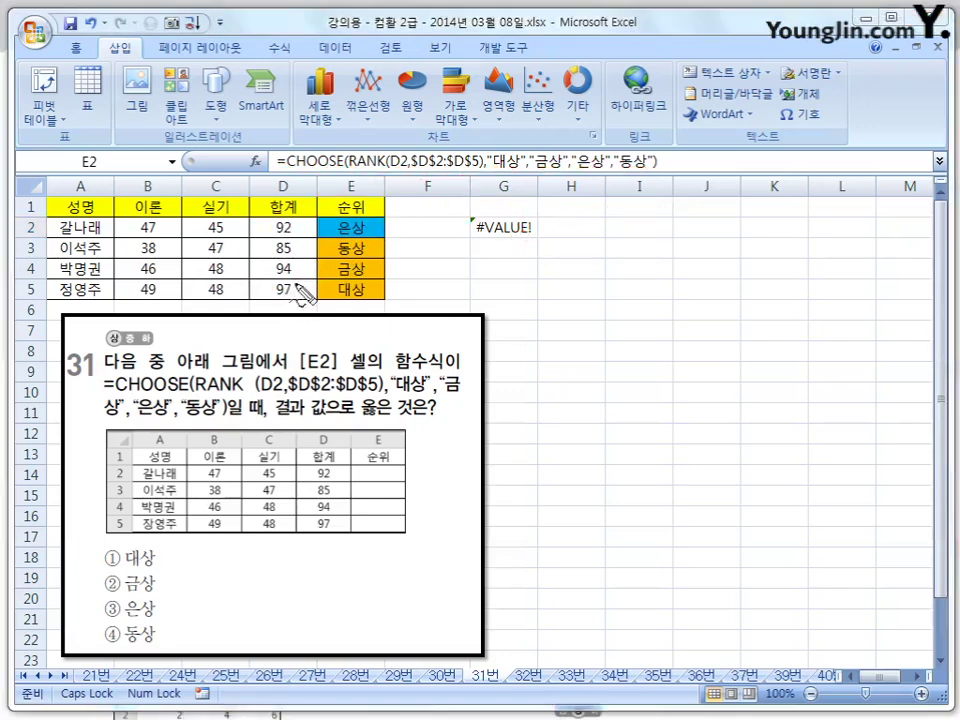
Write each total's rank beside D2:D5, number the first three awards 1 to 3, circle E2 and answer ③, and clear the marks.
{"action": "mouse_move", "coordinate": [299, 288]}
{"action": "left_mouse_down"}
{"action": "mouse_move", "coordinate": [297, 300]}
{"action": "mouse_move", "coordinate": [310, 240]}
{"action": "mouse_move", "coordinate": [311, 262]}
{"action": "left_mouse_up"}
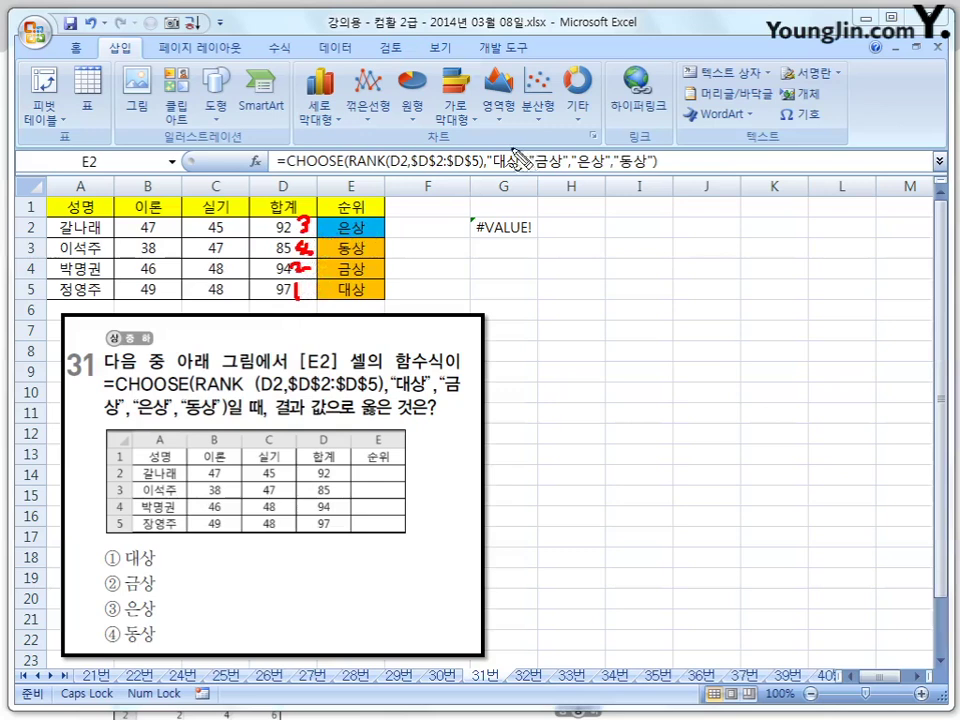
{"action": "mouse_move", "coordinate": [505, 138]}
{"action": "left_mouse_down"}
{"action": "mouse_move", "coordinate": [505, 155]}
{"action": "mouse_move", "coordinate": [596, 151]}
{"action": "left_mouse_up"}
{"action": "left_click", "coordinate": [548, 135]}
{"action": "mouse_move", "coordinate": [368, 230]}
{"action": "left_mouse_down"}
{"action": "mouse_move", "coordinate": [336, 233]}
{"action": "mouse_move", "coordinate": [375, 229]}
{"action": "left_mouse_up"}
{"action": "left_click_drag", "start_coordinate": [300, 168], "coordinate": [465, 168]}
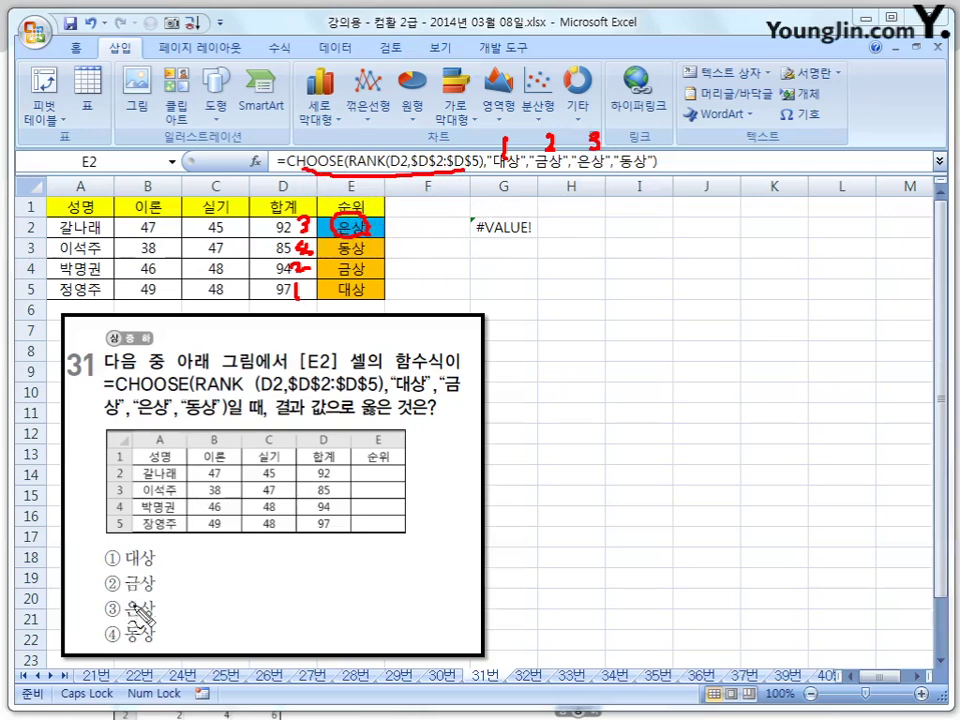
{"action": "mouse_move", "coordinate": [107, 618]}
{"action": "left_mouse_down"}
{"action": "mouse_move", "coordinate": [88, 614]}
{"action": "mouse_move", "coordinate": [118, 606]}
{"action": "left_mouse_up"}
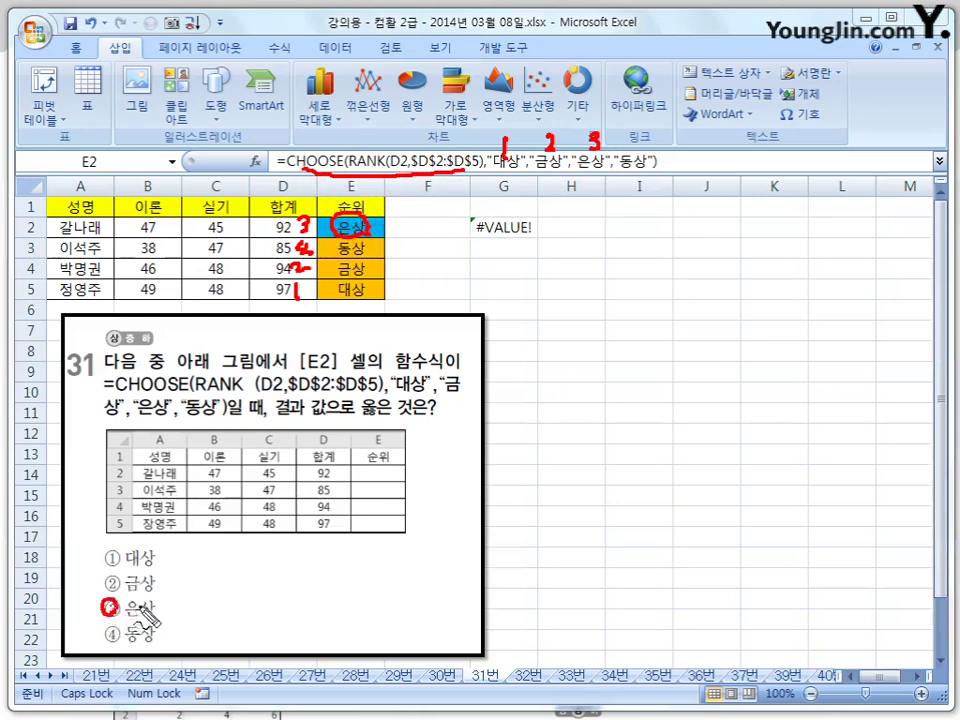
{"action": "key", "text": "Escape"}
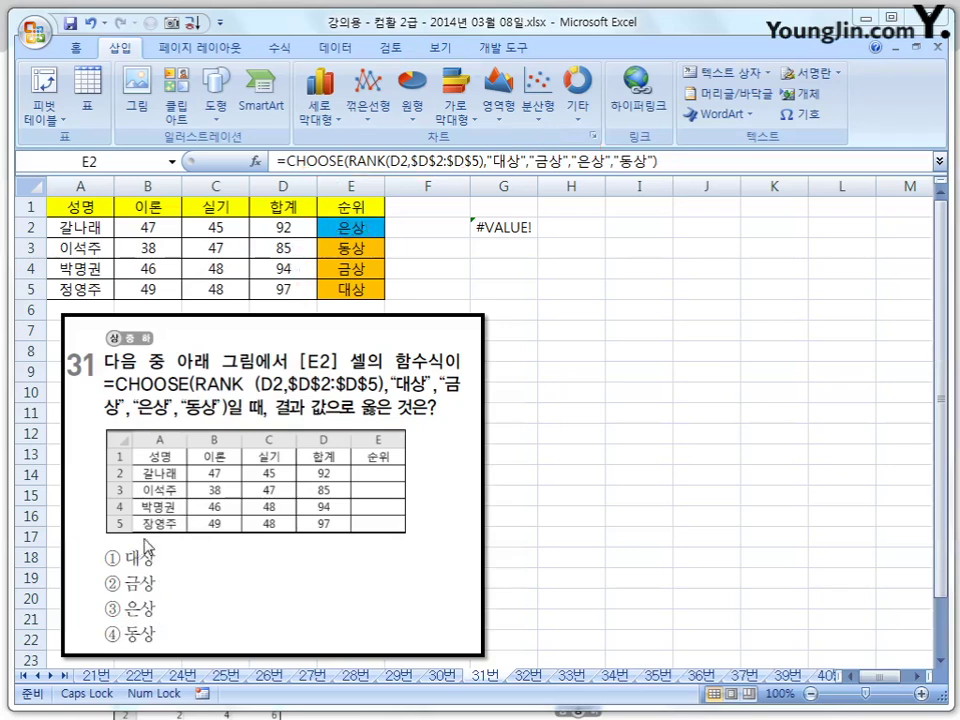
Select G2, number "하나" and "둘" in its CHOOSE formula 1 and 2, underline the index 0 and circle the #VALUE! result.
{"action": "left_click", "coordinate": [520, 228]}
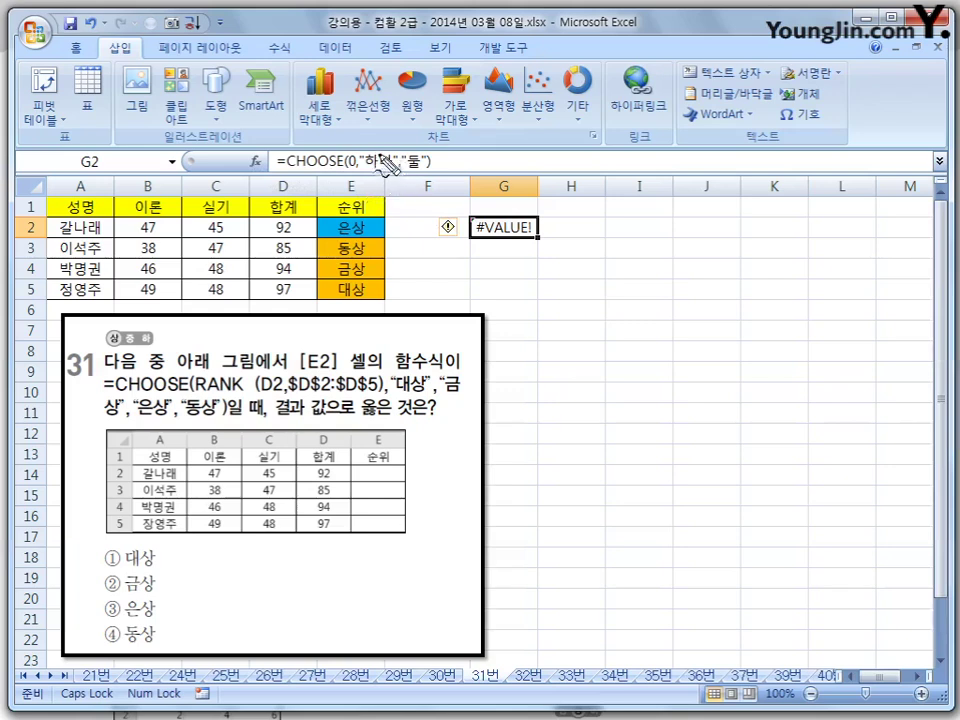
{"action": "left_click_drag", "start_coordinate": [381, 138], "coordinate": [428, 141]}
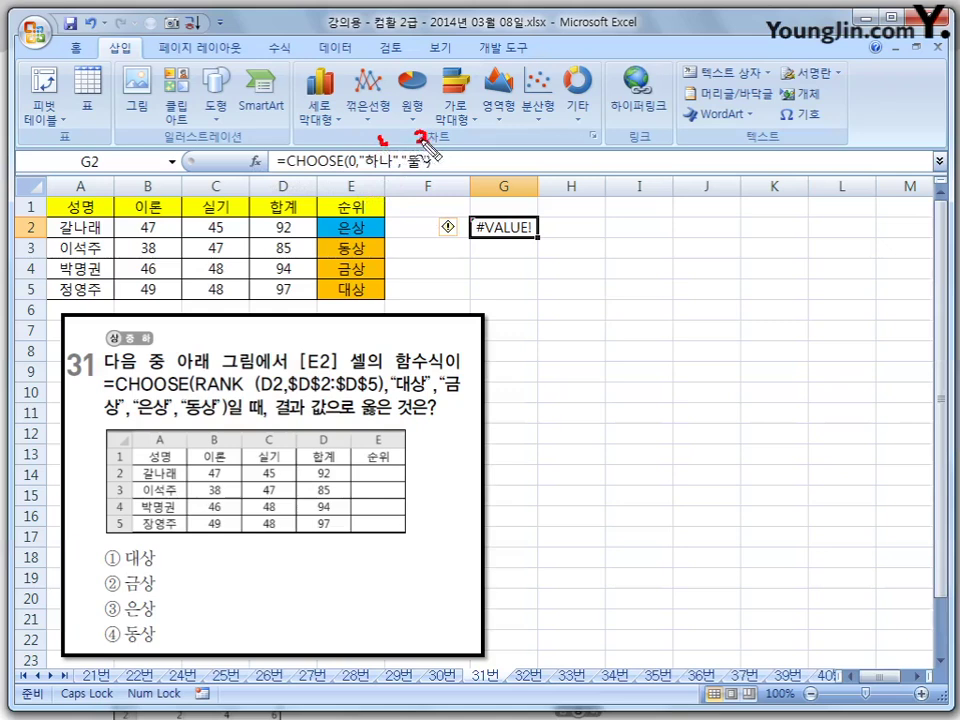
{"action": "left_click_drag", "start_coordinate": [347, 170], "coordinate": [356, 166]}
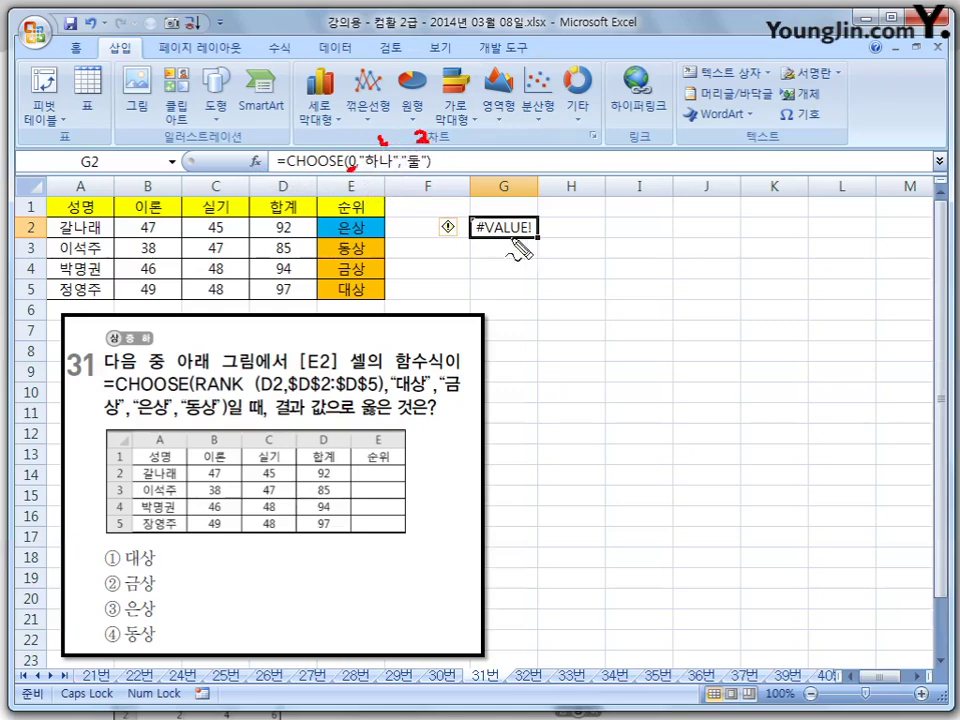
{"action": "mouse_move", "coordinate": [506, 250]}
{"action": "left_mouse_down"}
{"action": "mouse_move", "coordinate": [471, 240]}
{"action": "mouse_move", "coordinate": [547, 226]}
{"action": "mouse_move", "coordinate": [535, 240]}
{"action": "left_mouse_up"}
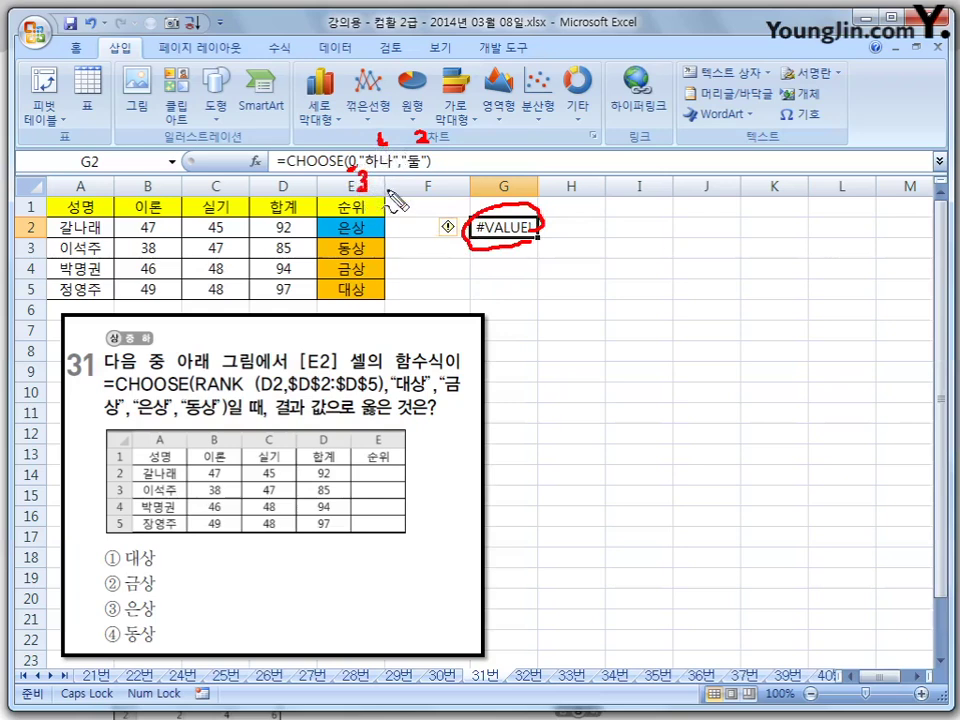
Write 3 below the index, add a check mark after 2, star G2's error, underline "하나" and clear the annotations.
{"action": "left_click_drag", "start_coordinate": [353, 172], "coordinate": [360, 190]}
{"action": "left_click_drag", "start_coordinate": [440, 128], "coordinate": [458, 121]}
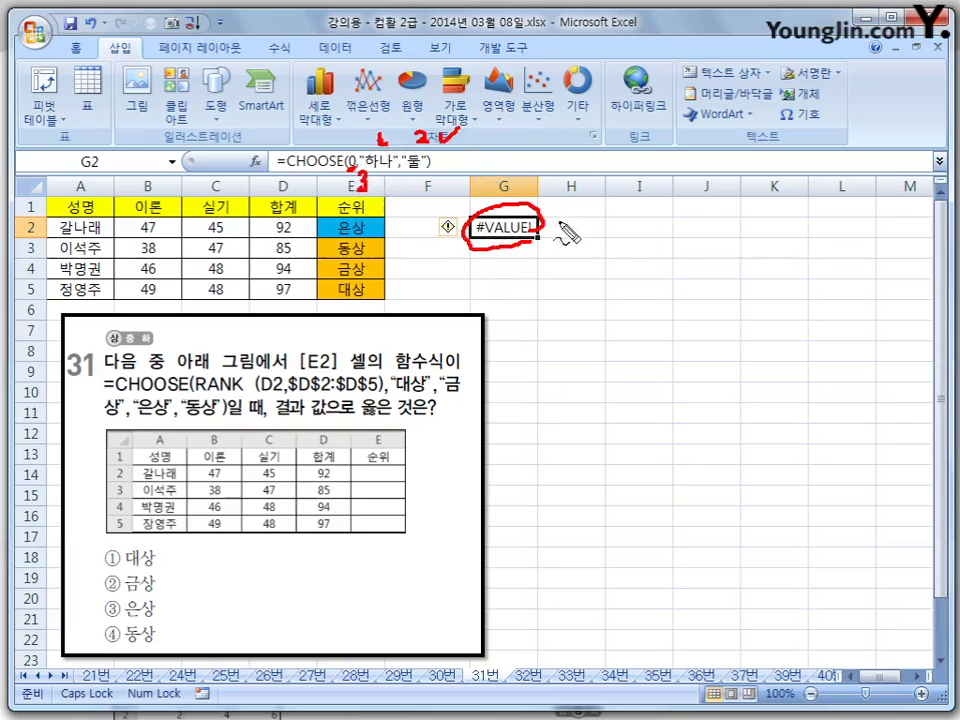
{"action": "mouse_move", "coordinate": [562, 215]}
{"action": "left_mouse_down"}
{"action": "mouse_move", "coordinate": [572, 194]}
{"action": "mouse_move", "coordinate": [586, 205]}
{"action": "mouse_move", "coordinate": [570, 220]}
{"action": "left_mouse_up"}
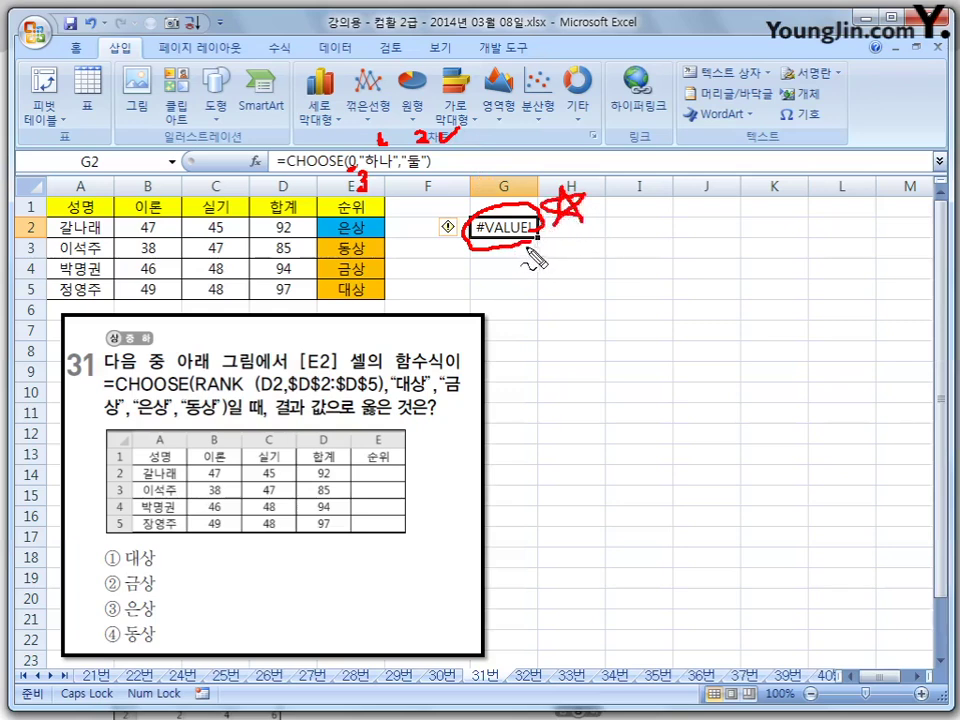
{"action": "left_click_drag", "start_coordinate": [366, 167], "coordinate": [396, 168]}
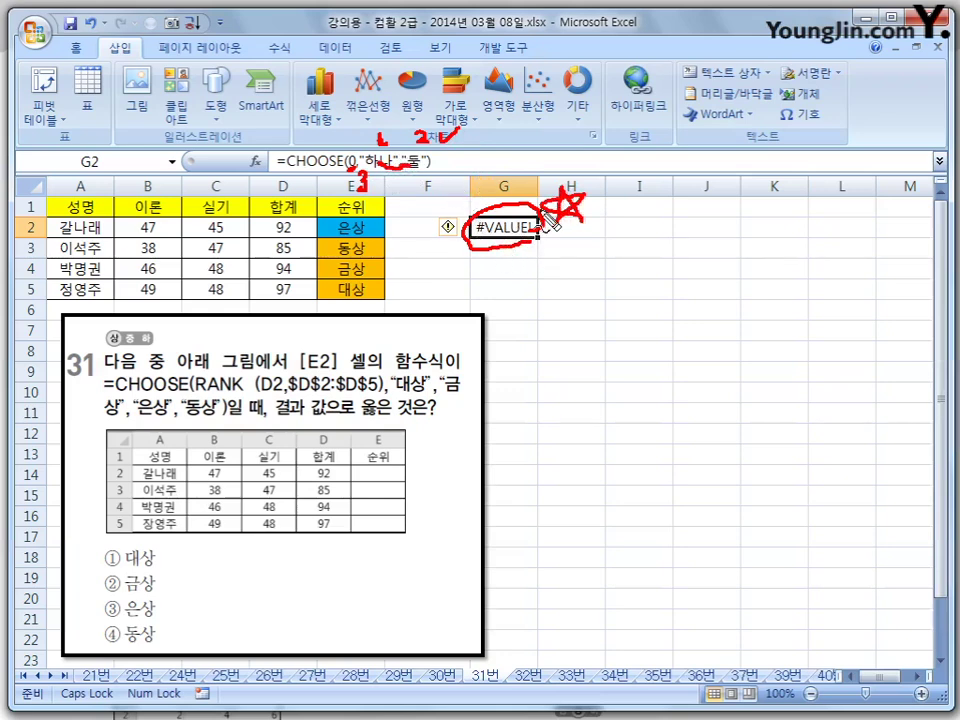
{"action": "key", "text": "Escape"}
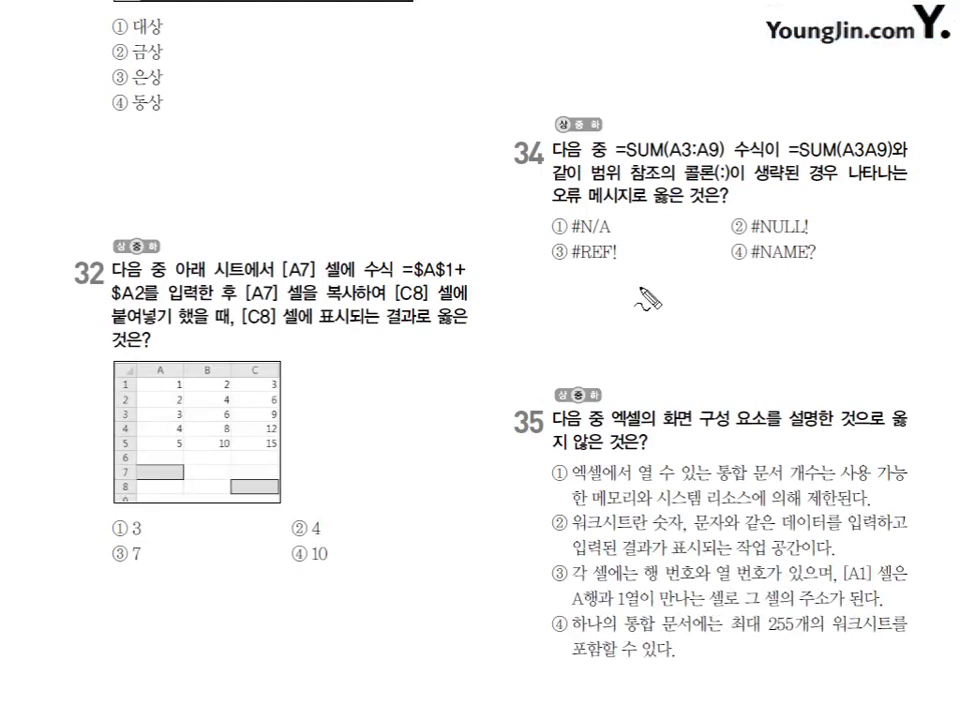
Circle $A$1 in question 32, write "$" beside it, underline $A2, circle cells A7 and C8, mark "옳은" and clear the annotations.
{"action": "mouse_move", "coordinate": [442, 280]}
{"action": "left_mouse_down"}
{"action": "mouse_move", "coordinate": [428, 262]}
{"action": "mouse_move", "coordinate": [458, 265]}
{"action": "left_mouse_up"}
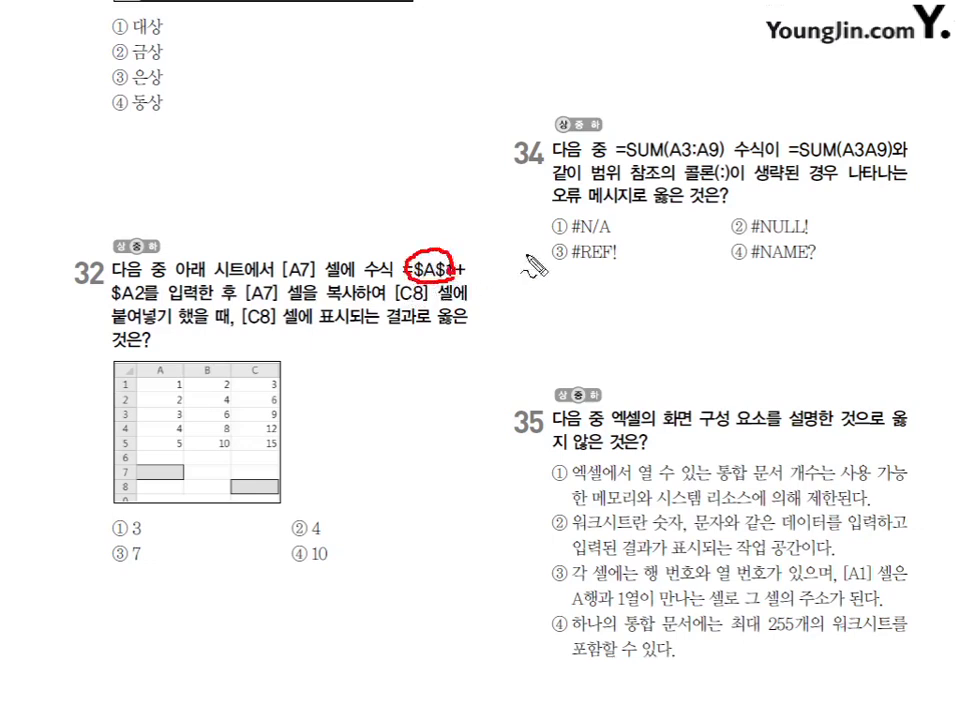
{"action": "mouse_move", "coordinate": [514, 218]}
{"action": "left_mouse_down"}
{"action": "mouse_move", "coordinate": [514, 238]}
{"action": "mouse_move", "coordinate": [503, 244]}
{"action": "mouse_move", "coordinate": [514, 258]}
{"action": "left_mouse_up"}
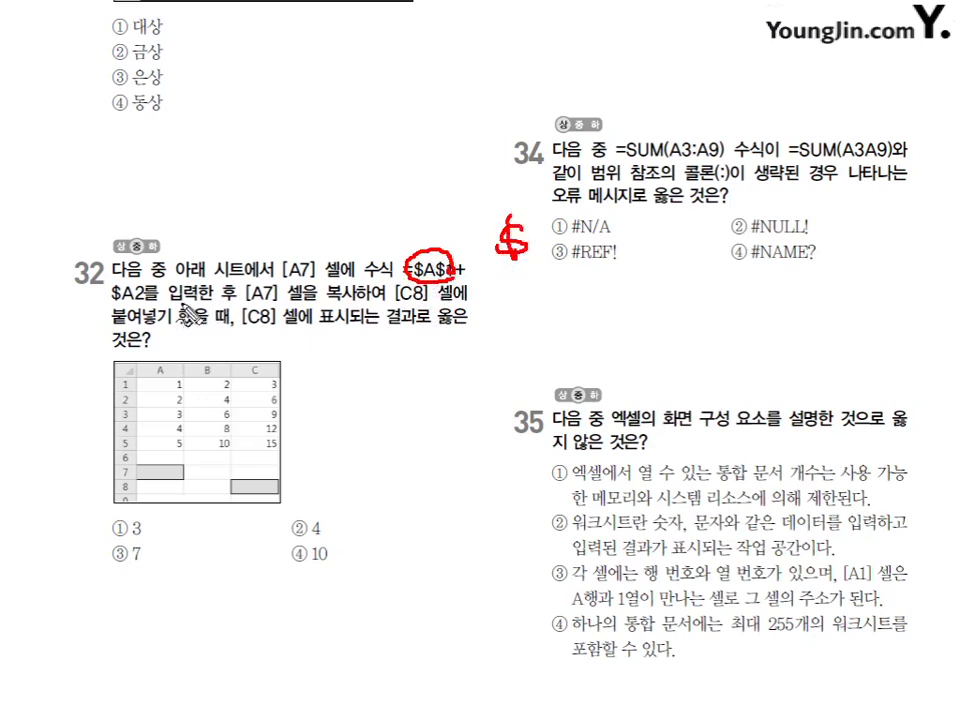
{"action": "left_click_drag", "start_coordinate": [109, 303], "coordinate": [125, 296]}
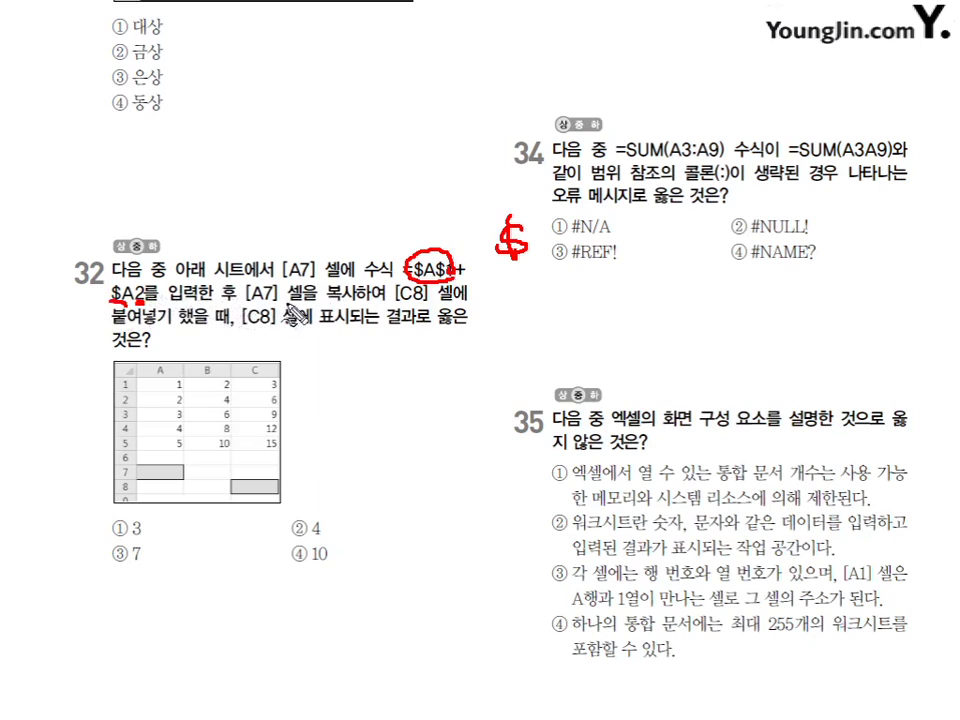
{"action": "mouse_move", "coordinate": [165, 462]}
{"action": "left_mouse_down"}
{"action": "mouse_move", "coordinate": [170, 476]}
{"action": "mouse_move", "coordinate": [176, 466]}
{"action": "left_mouse_up"}
{"action": "mouse_move", "coordinate": [247, 482]}
{"action": "left_mouse_down"}
{"action": "mouse_move", "coordinate": [264, 486]}
{"action": "mouse_move", "coordinate": [250, 494]}
{"action": "mouse_move", "coordinate": [257, 488]}
{"action": "left_mouse_up"}
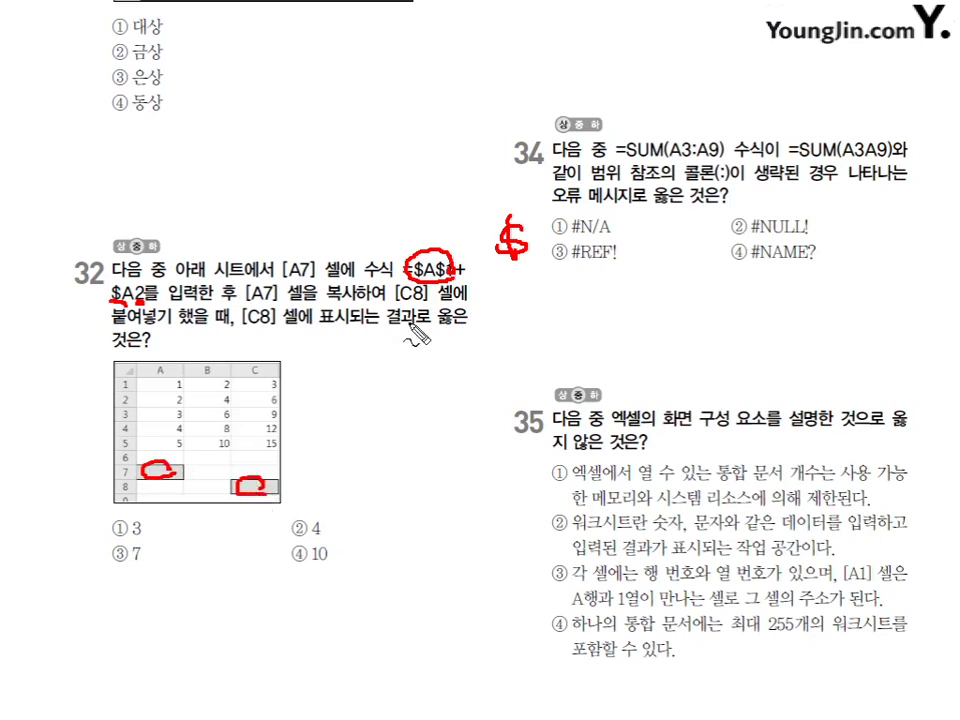
{"action": "left_click_drag", "start_coordinate": [441, 317], "coordinate": [468, 318]}
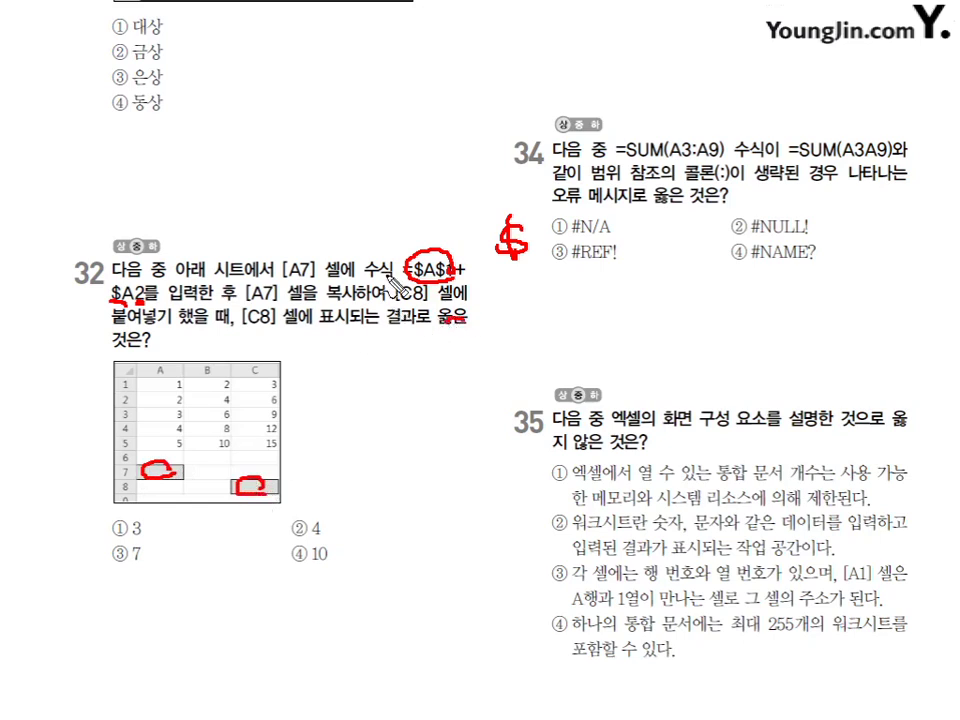
{"action": "key", "text": "Escape"}
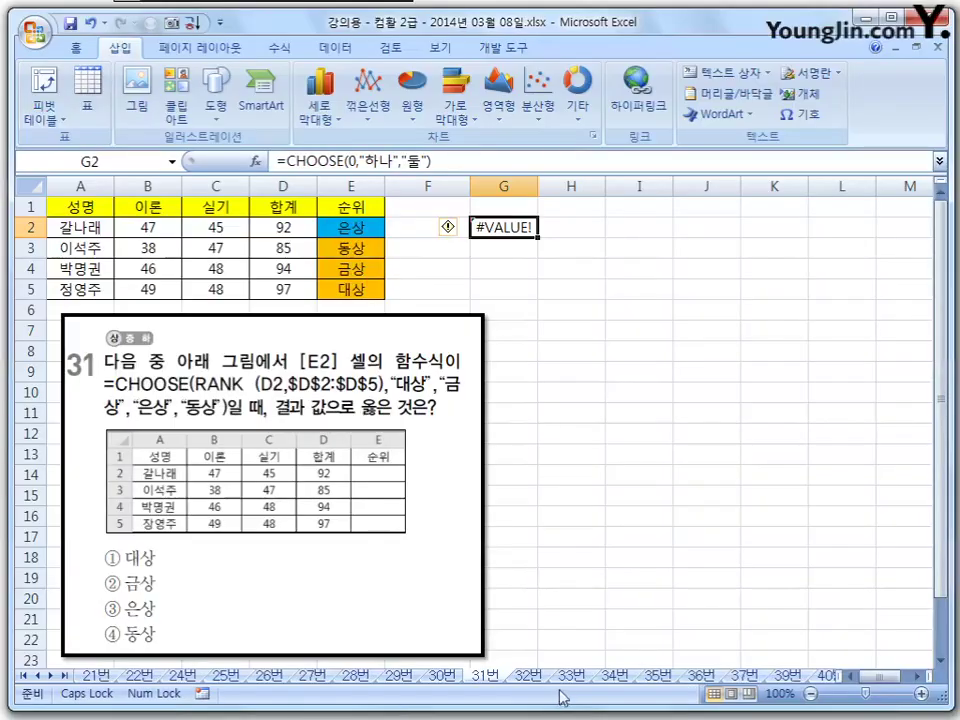
Examine the formula and referenced cells of A7 on the 32번 worksheet, leaving the formula as is.
{"action": "left_click", "coordinate": [527, 675]}
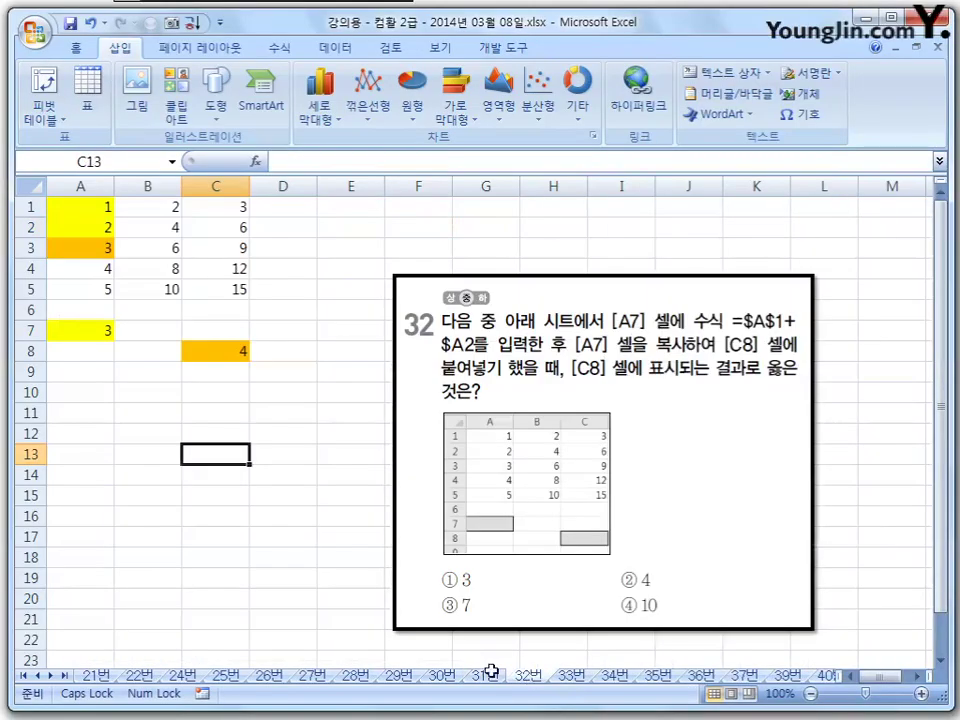
{"action": "left_click", "coordinate": [75, 331]}
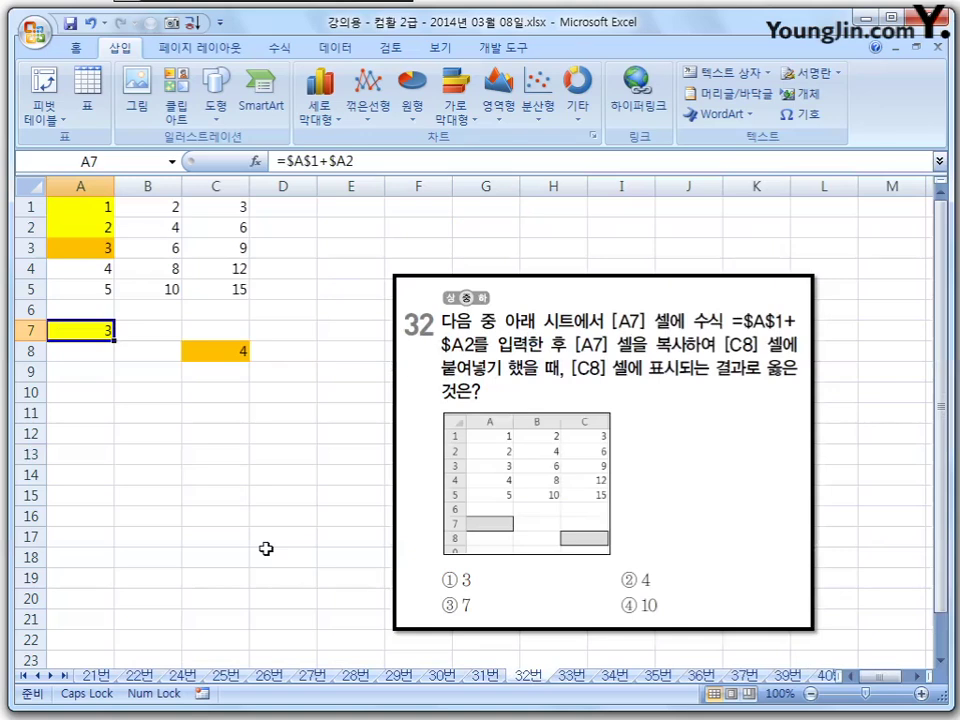
{"action": "key", "text": "F2"}
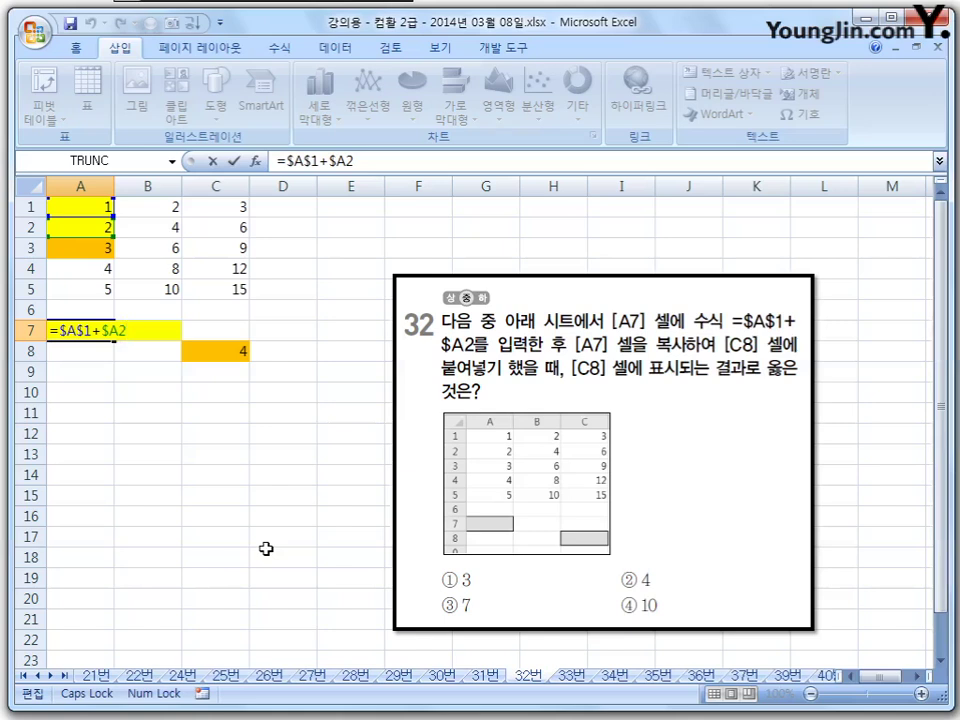
{"action": "key", "text": "Return"}
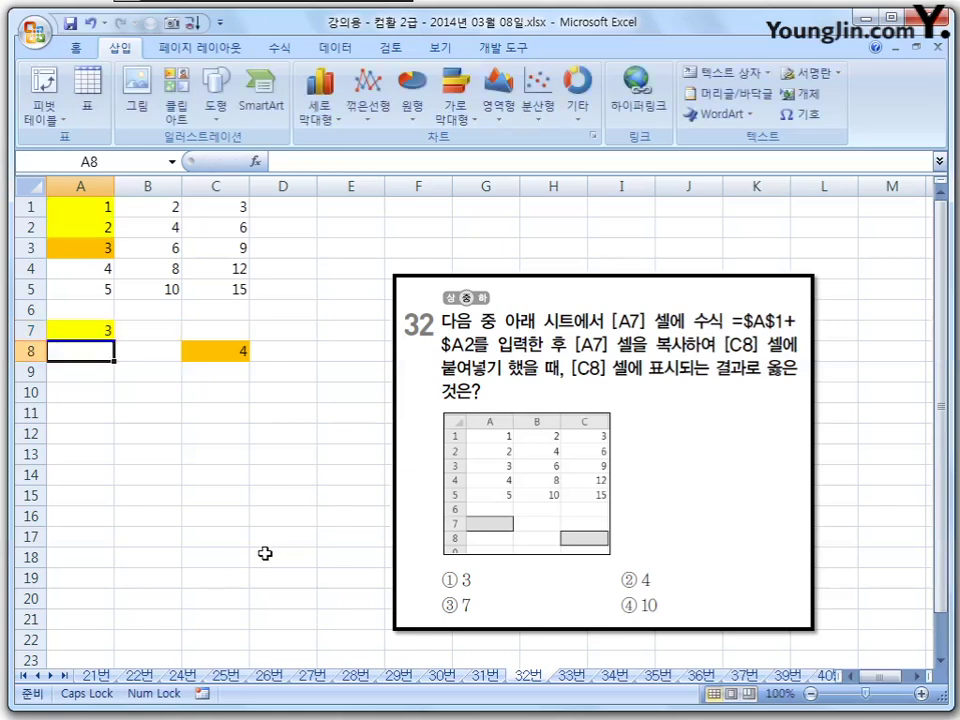
Examine the copied formula in C8 and the cells it references, leaving the formula as is.
{"action": "left_click", "coordinate": [86, 331]}
{"action": "left_click", "coordinate": [220, 349]}
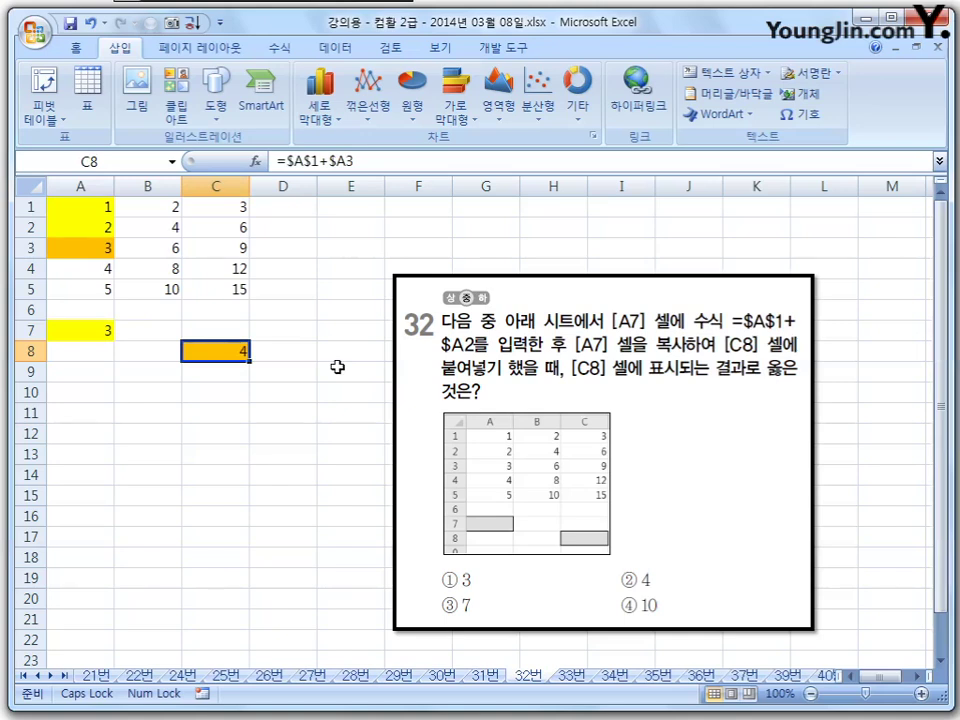
{"action": "key", "text": "F2"}
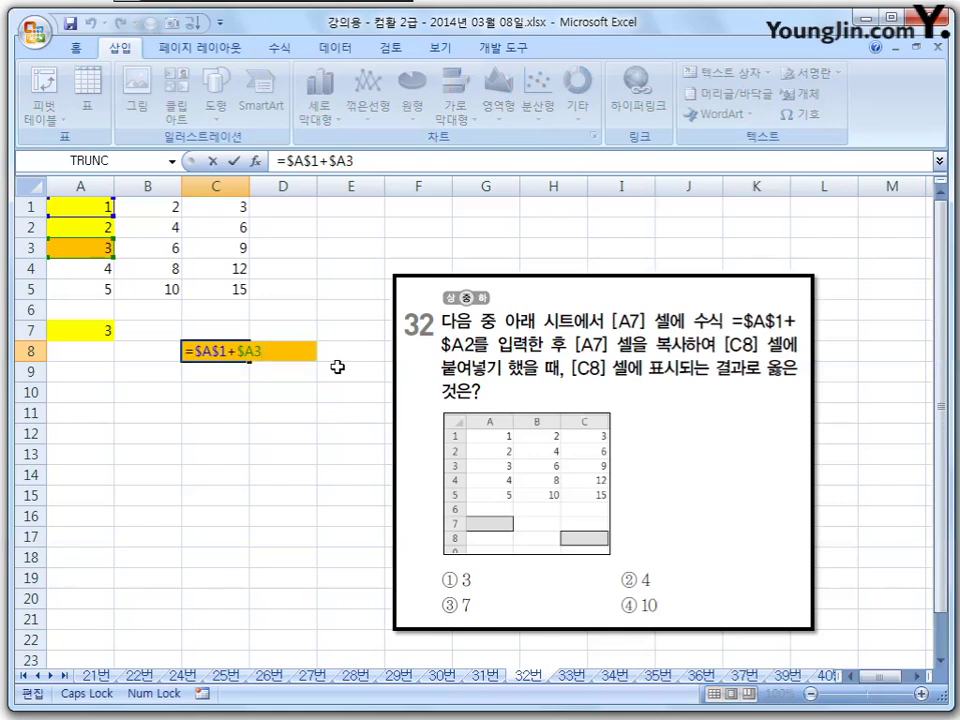
{"action": "key", "text": "Return"}
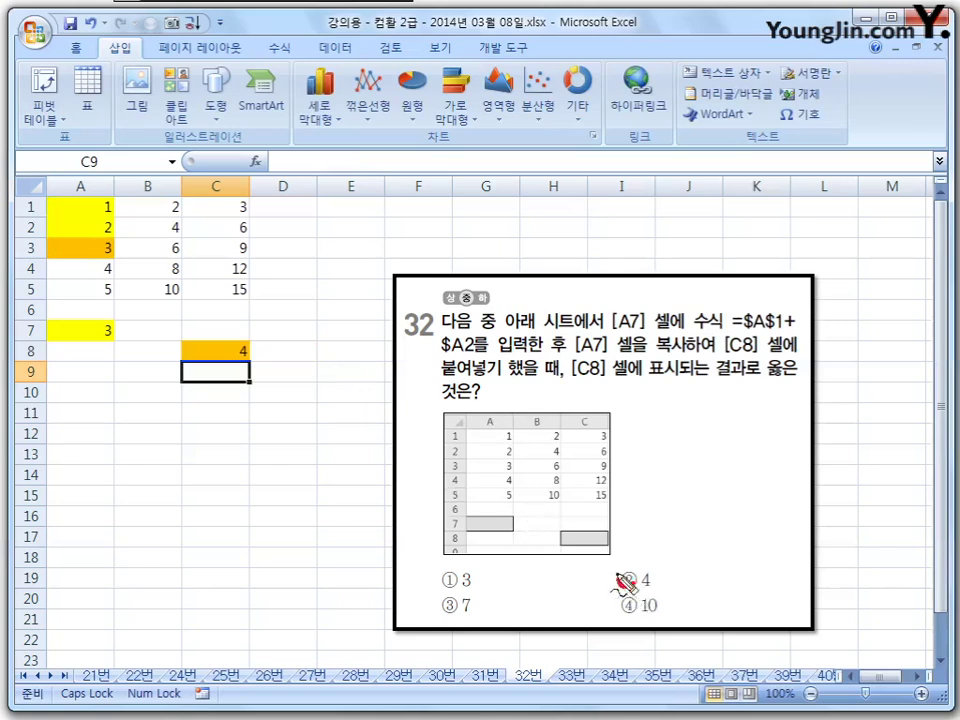
Circle answer ② and $A$1, underline $A, circle its 2, write 3 beside it, circle A1 and A3 in the sample table and clear the marks.
{"action": "left_click_drag", "start_coordinate": [632, 572], "coordinate": [628, 571]}
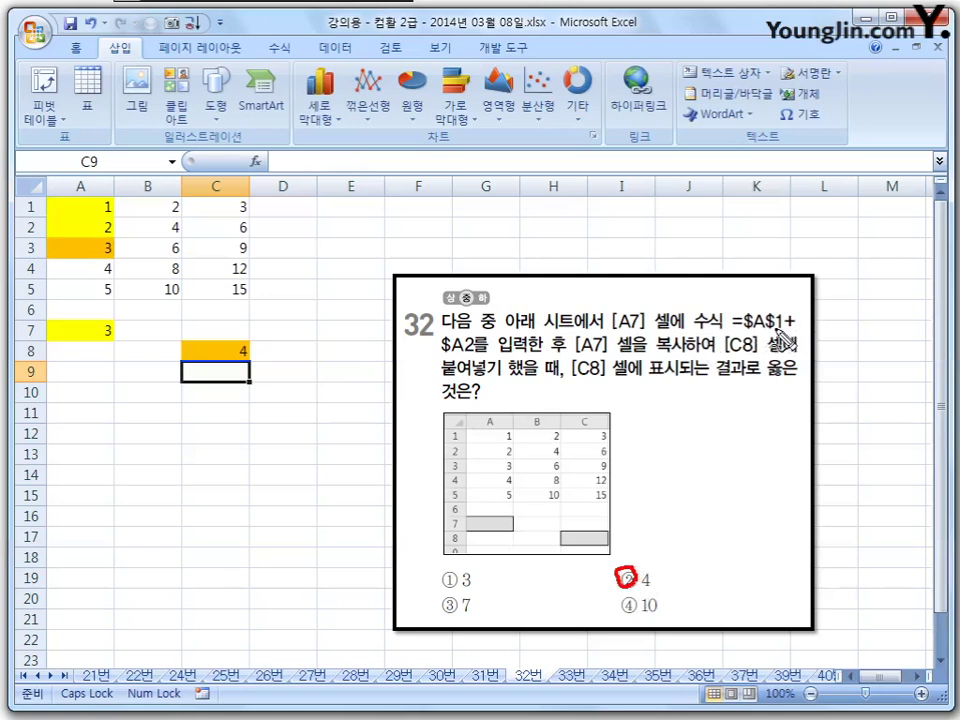
{"action": "mouse_move", "coordinate": [780, 312]}
{"action": "left_mouse_down"}
{"action": "mouse_move", "coordinate": [765, 328]}
{"action": "mouse_move", "coordinate": [800, 318]}
{"action": "mouse_move", "coordinate": [782, 312]}
{"action": "left_mouse_up"}
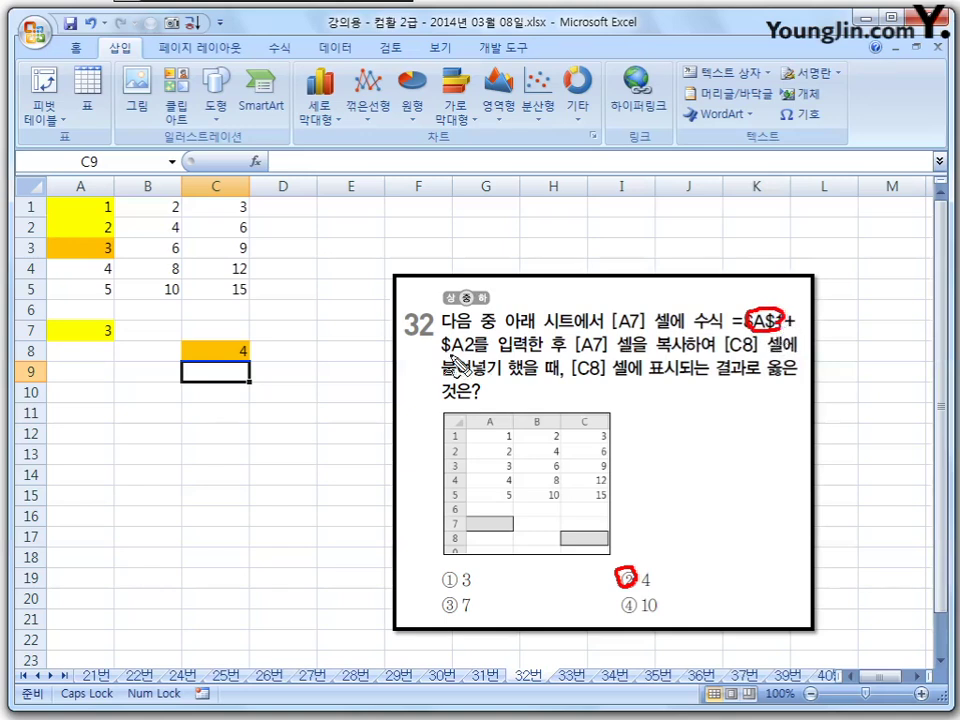
{"action": "mouse_move", "coordinate": [441, 352]}
{"action": "left_mouse_down"}
{"action": "mouse_move", "coordinate": [492, 344]}
{"action": "mouse_move", "coordinate": [499, 360]}
{"action": "left_mouse_up"}
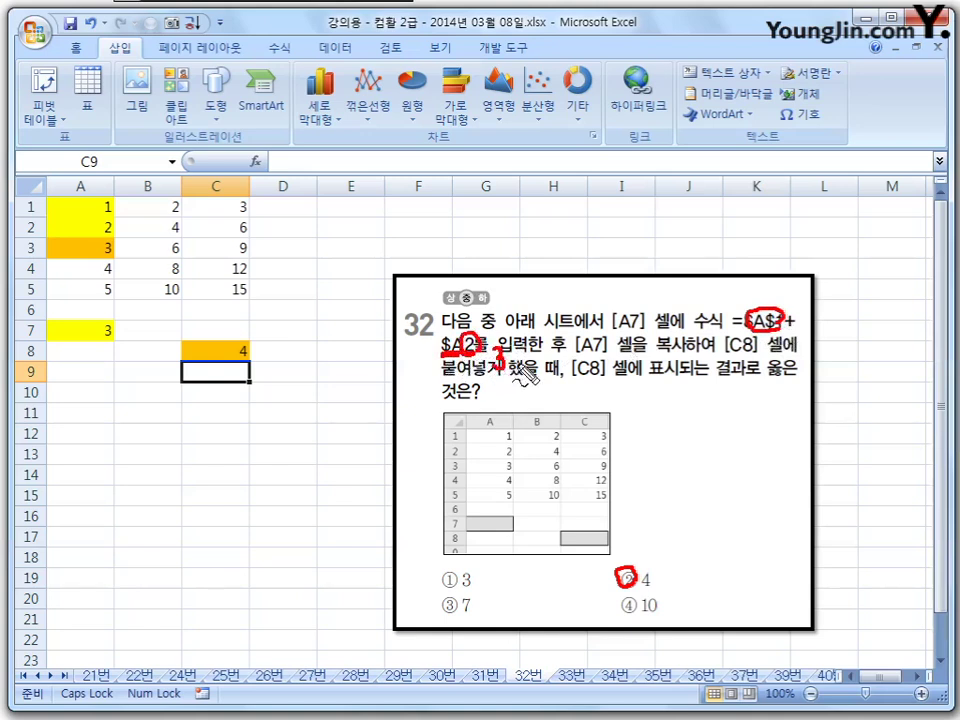
{"action": "mouse_move", "coordinate": [508, 454]}
{"action": "left_mouse_down"}
{"action": "mouse_move", "coordinate": [510, 430]}
{"action": "mouse_move", "coordinate": [510, 471]}
{"action": "mouse_move", "coordinate": [548, 460]}
{"action": "left_mouse_up"}
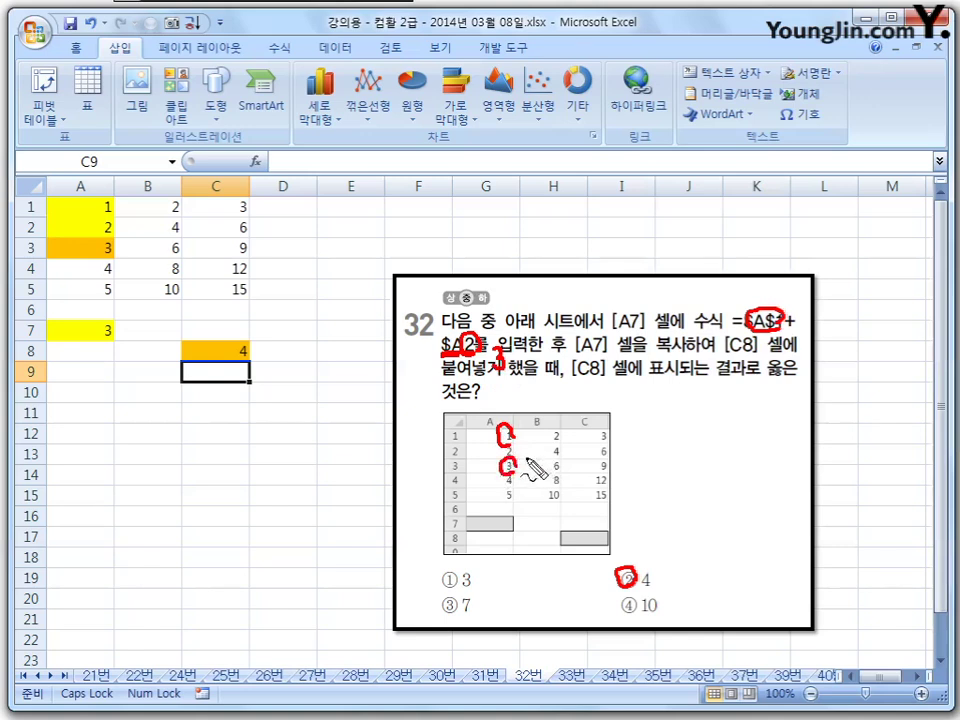
{"action": "key", "text": "Escape"}
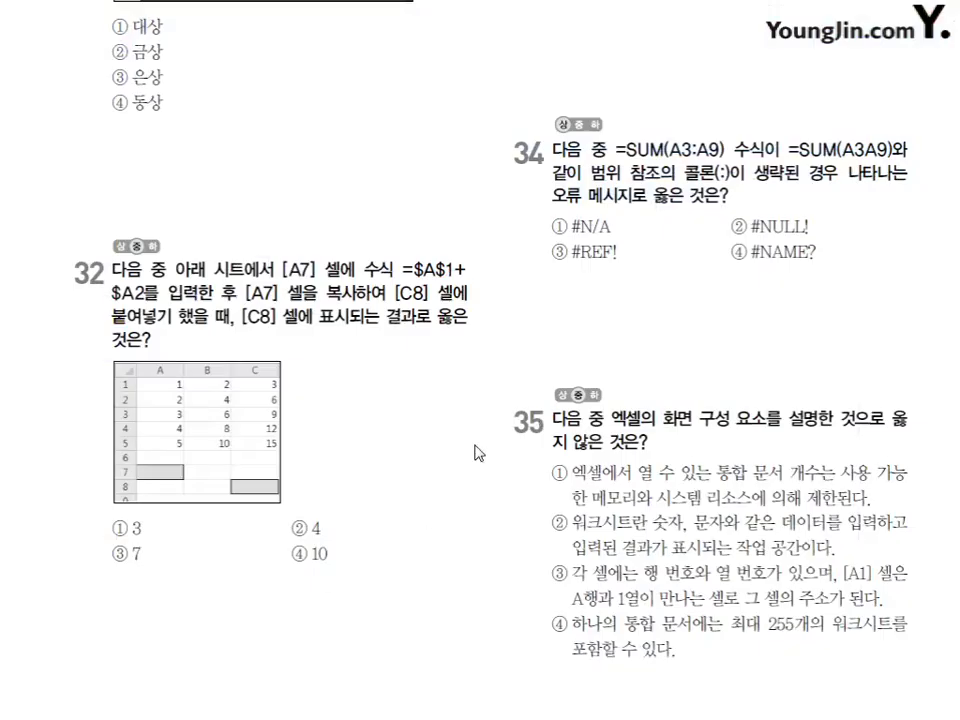
Go to question 33 on the exam page, circle "옳은" in its text and clear the annotation.
{"action": "scroll", "coordinate": [681, 454], "scroll_direction": "down", "scroll_amount": 2}
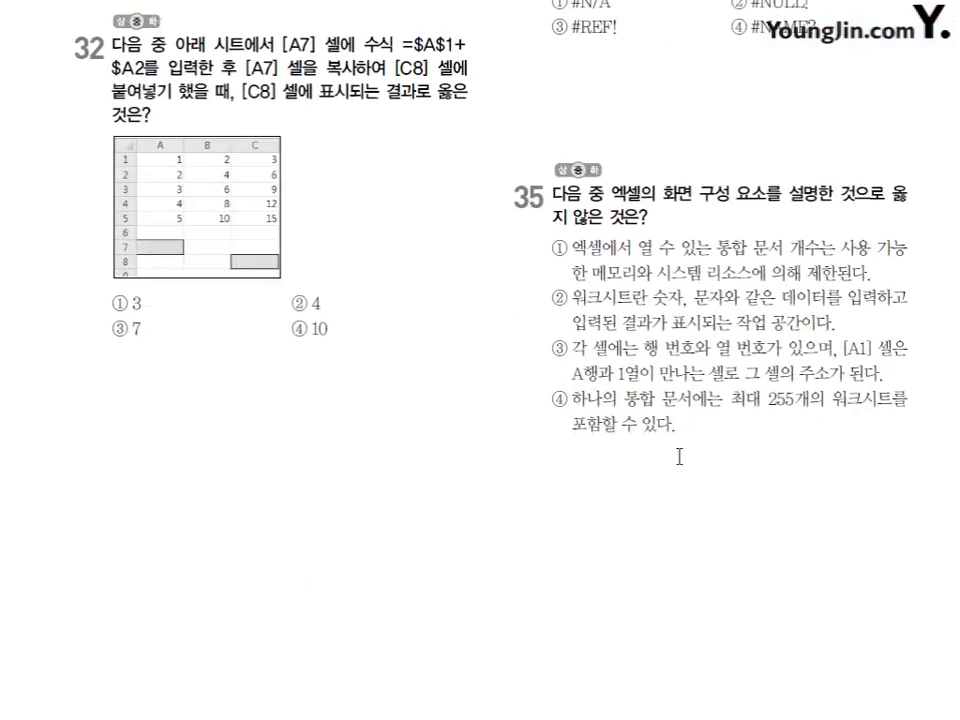
{"action": "scroll", "coordinate": [686, 460], "scroll_direction": "up", "scroll_amount": 5}
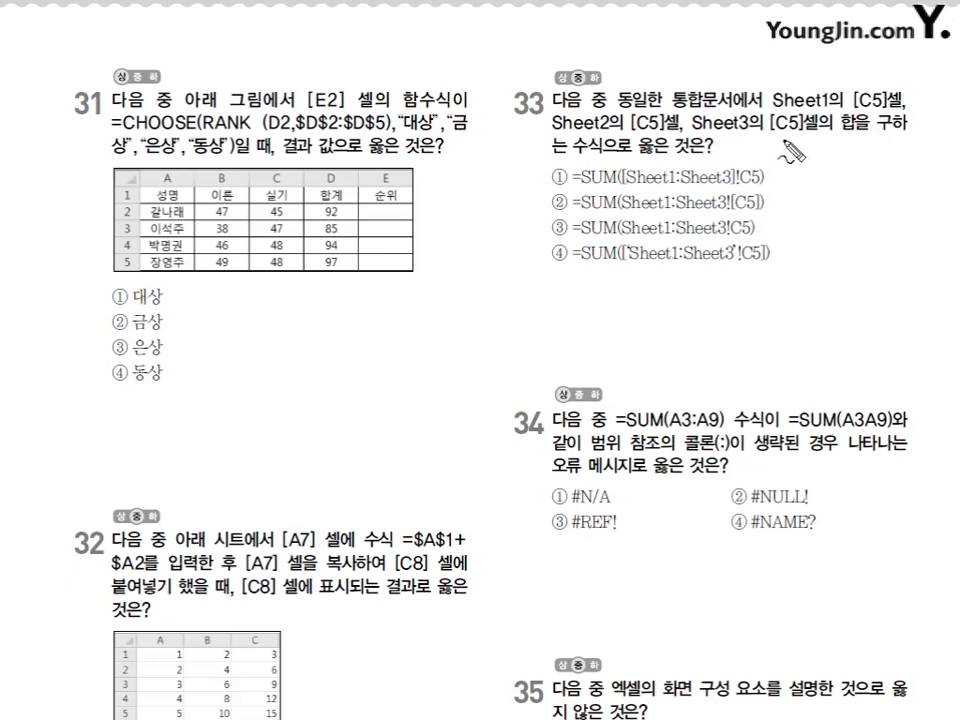
{"action": "left_click_drag", "start_coordinate": [650, 134], "coordinate": [657, 141]}
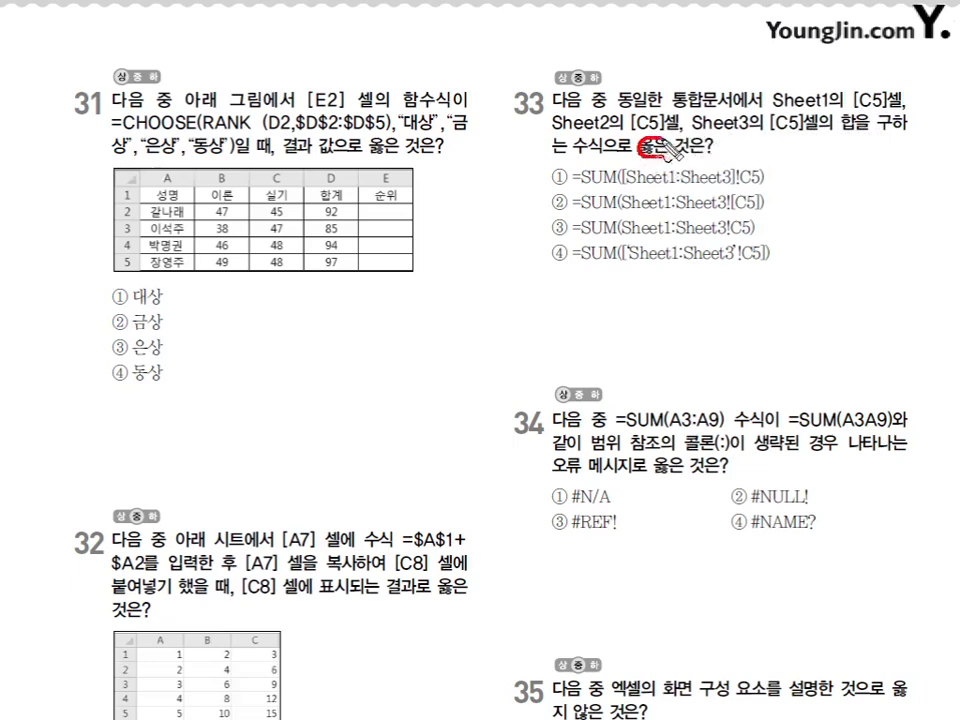
{"action": "key", "text": "e"}
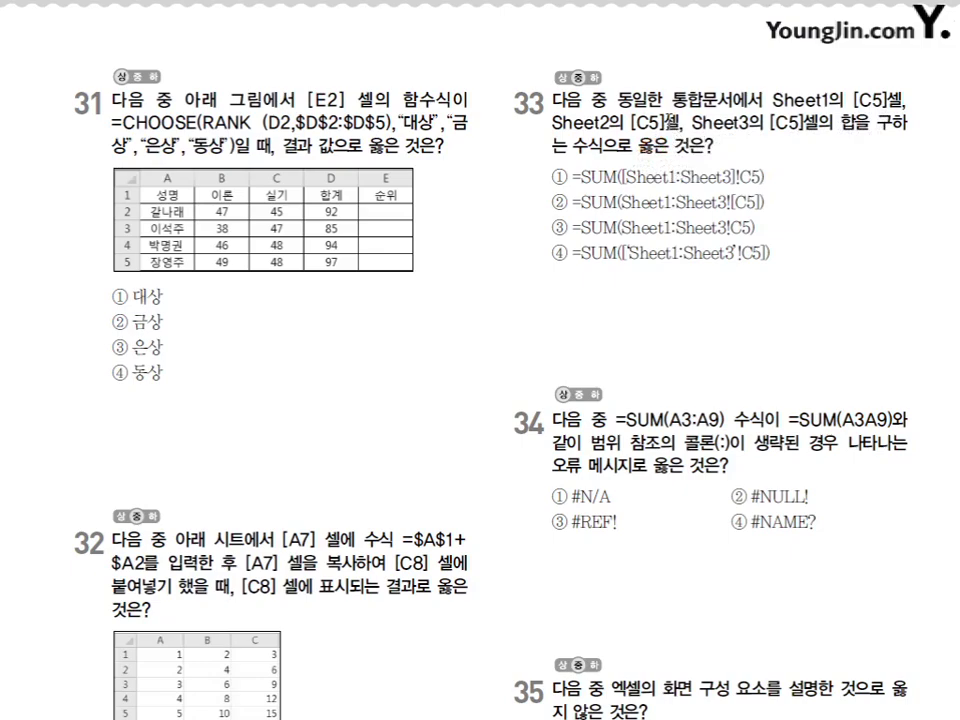
Switch to Excel's 33번 worksheet, circle "느낌표(!)" in note 5 and underline Sheet2 and A5 in its example.
{"action": "key", "text": "alt+Tab"}
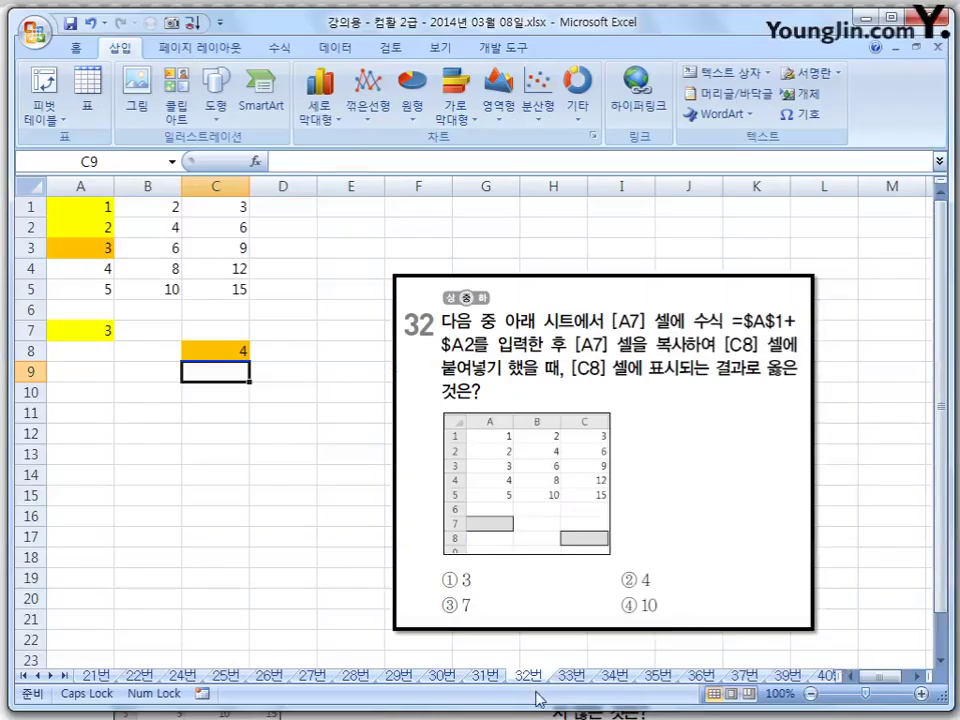
{"action": "left_click", "coordinate": [572, 677]}
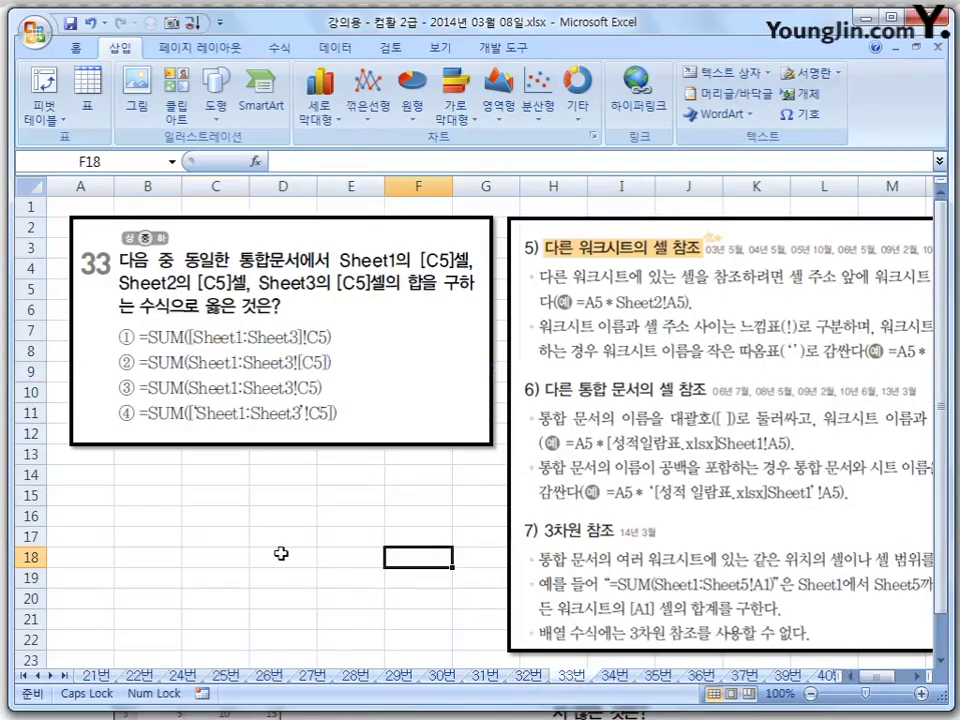
{"action": "left_click", "coordinate": [922, 677]}
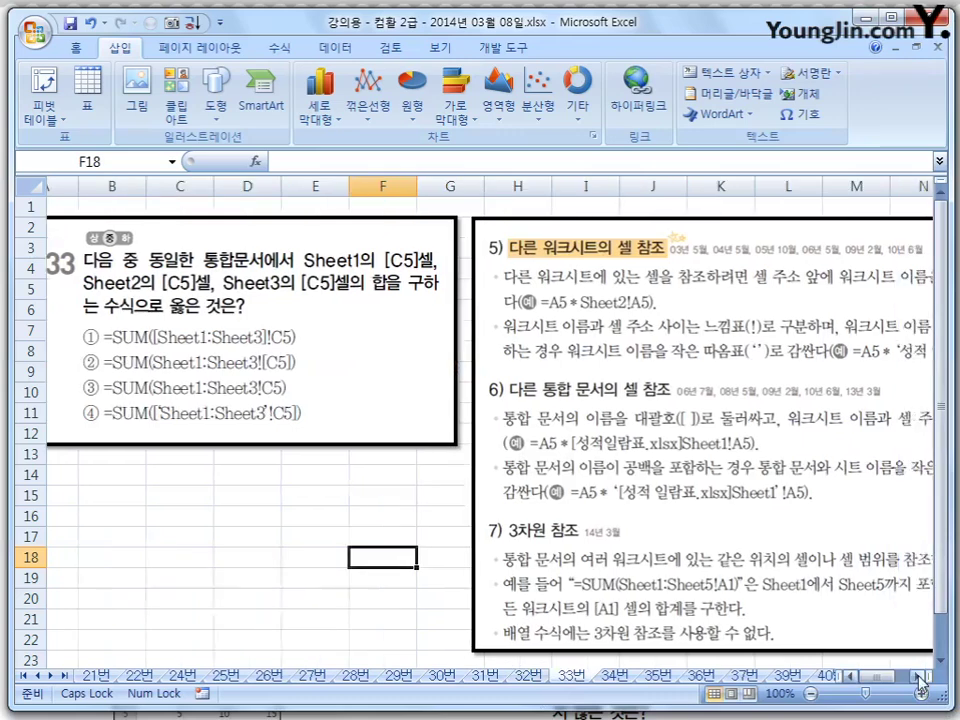
{"action": "left_click", "coordinate": [922, 677]}
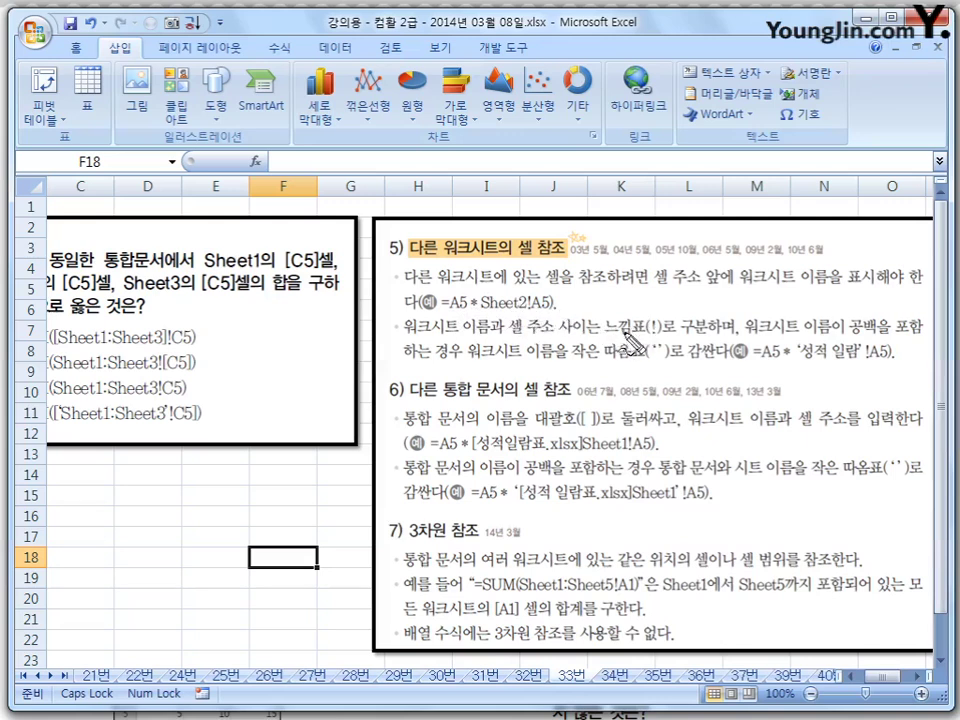
{"action": "mouse_move", "coordinate": [606, 332]}
{"action": "left_mouse_down"}
{"action": "mouse_move", "coordinate": [662, 332]}
{"action": "mouse_move", "coordinate": [640, 316]}
{"action": "mouse_move", "coordinate": [604, 326]}
{"action": "mouse_move", "coordinate": [612, 338]}
{"action": "left_mouse_up"}
{"action": "left_click_drag", "start_coordinate": [482, 313], "coordinate": [530, 313]}
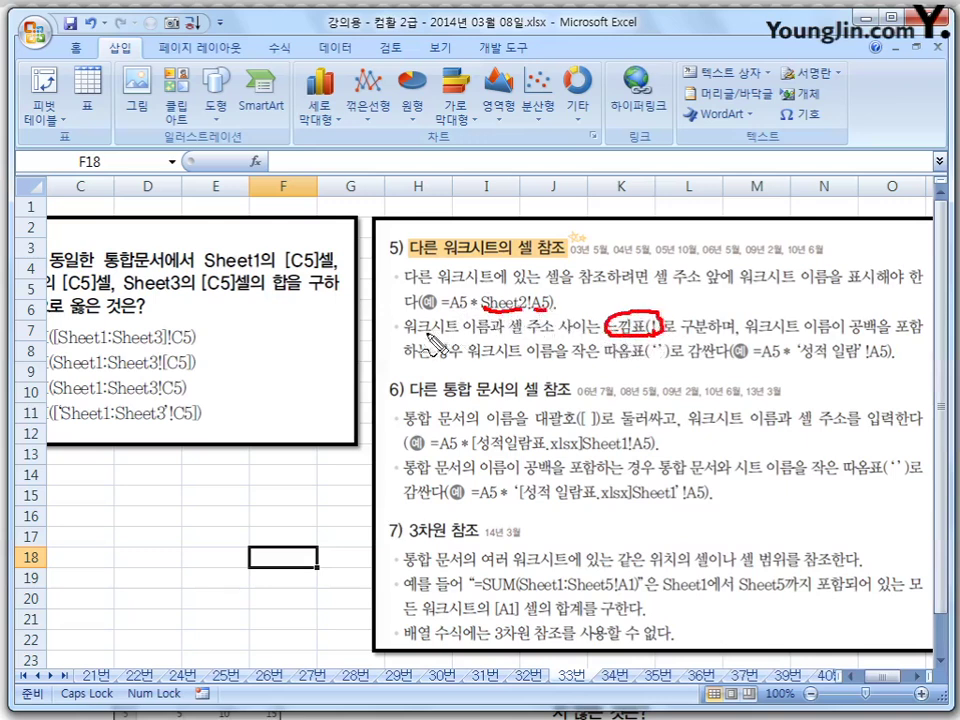
Underline the worksheet name, cell address and single-quote wording in note 5, then check-mark the space in '성적 일람' and underline that name.
{"action": "left_click_drag", "start_coordinate": [440, 345], "coordinate": [573, 348]}
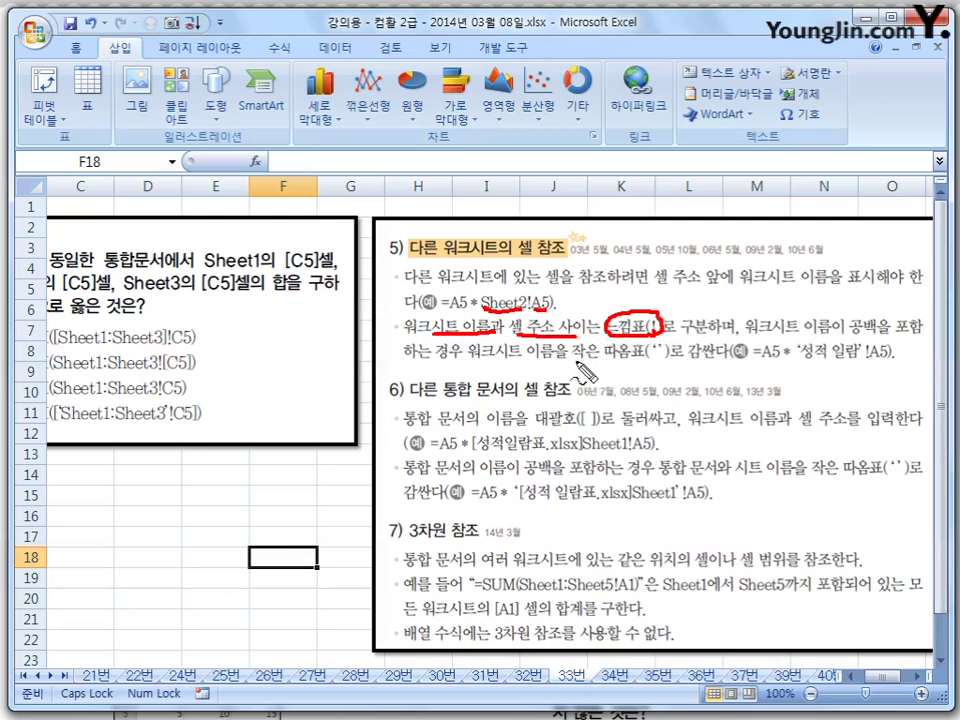
{"action": "left_click_drag", "start_coordinate": [600, 358], "coordinate": [730, 358]}
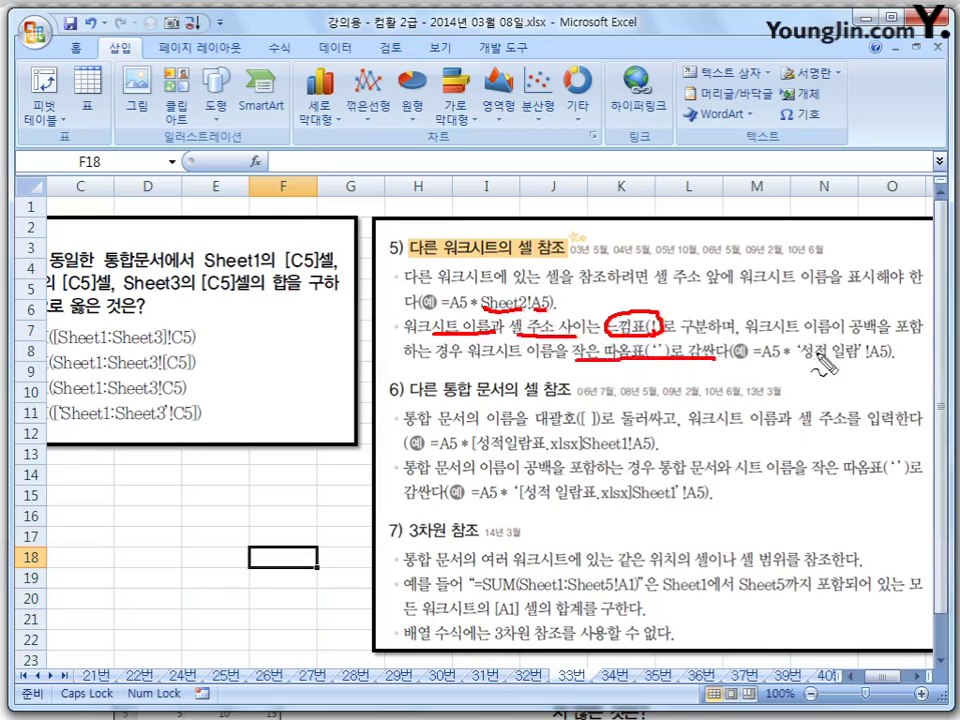
{"action": "left_click_drag", "start_coordinate": [825, 337], "coordinate": [838, 333]}
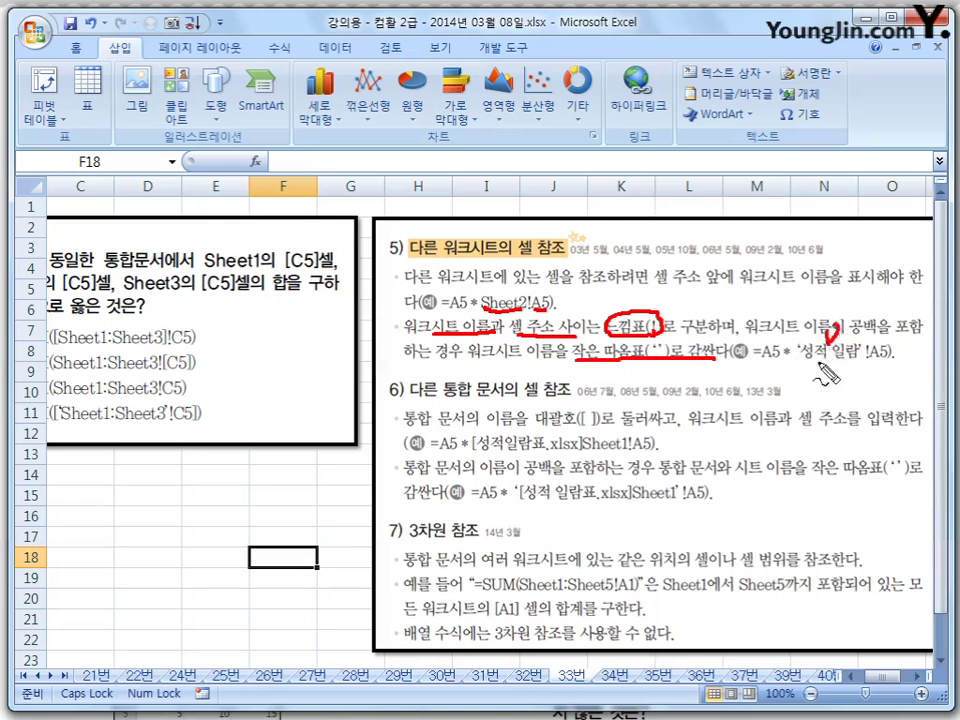
{"action": "left_click_drag", "start_coordinate": [797, 366], "coordinate": [857, 364]}
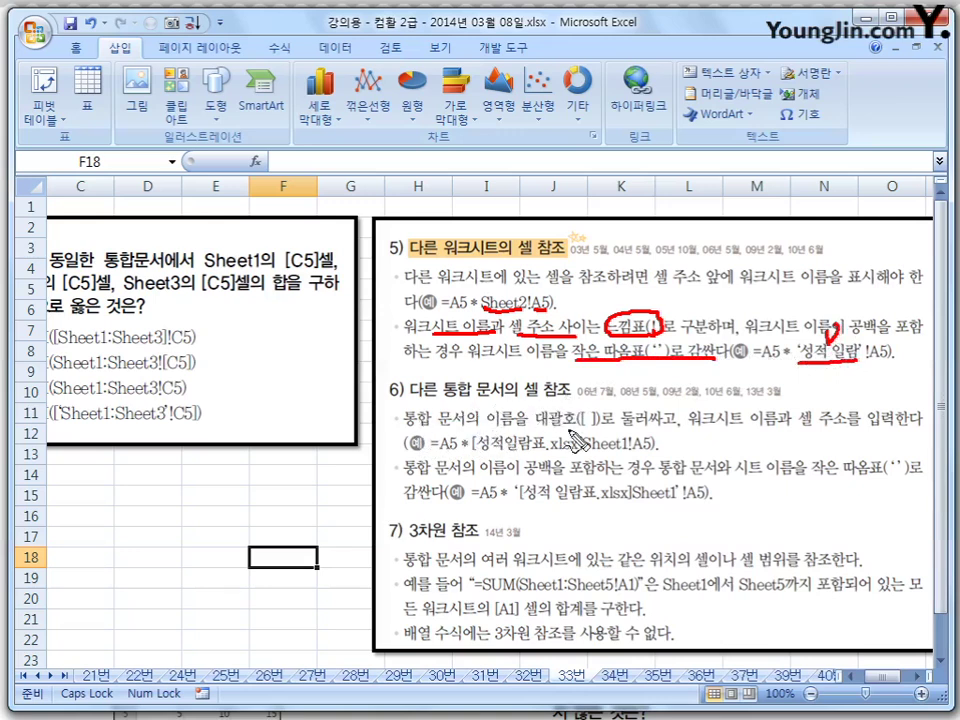
In note 6, circle "대괄호([ ])" and the "!", and underline [성적일람표.xlsx], Sheet1, A5 and '[성적 일람표.xlsx]Sheet1'.
{"action": "mouse_move", "coordinate": [604, 431]}
{"action": "left_mouse_down"}
{"action": "mouse_move", "coordinate": [538, 428]}
{"action": "mouse_move", "coordinate": [575, 404]}
{"action": "mouse_move", "coordinate": [604, 430]}
{"action": "left_mouse_up"}
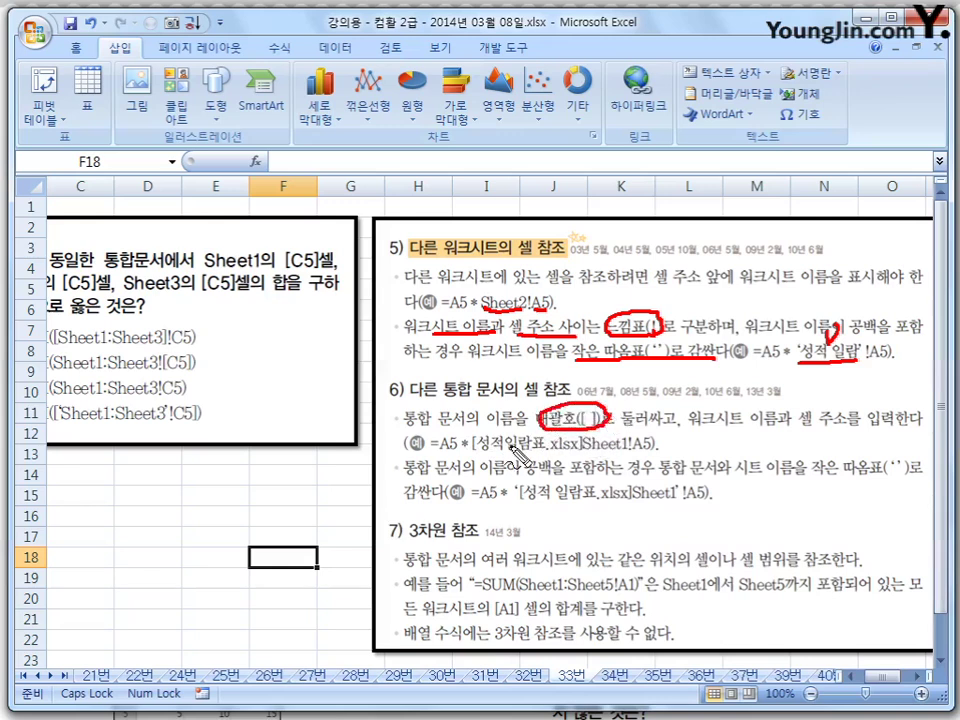
{"action": "left_click_drag", "start_coordinate": [474, 452], "coordinate": [565, 461]}
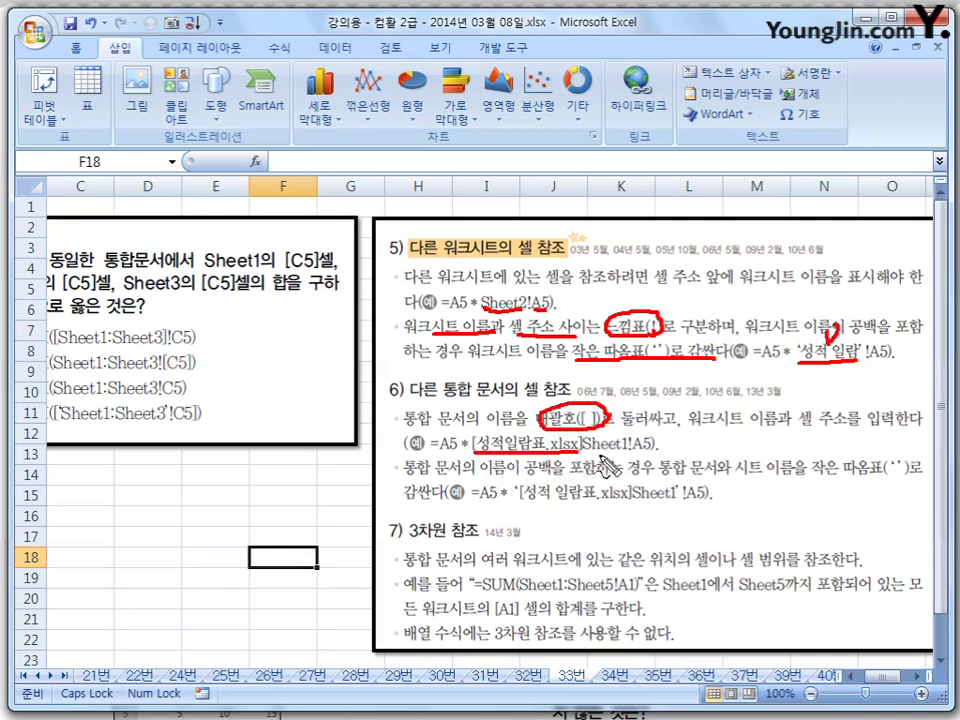
{"action": "mouse_move", "coordinate": [583, 452]}
{"action": "left_mouse_down"}
{"action": "mouse_move", "coordinate": [650, 453]}
{"action": "mouse_move", "coordinate": [632, 441]}
{"action": "mouse_move", "coordinate": [634, 461]}
{"action": "left_mouse_up"}
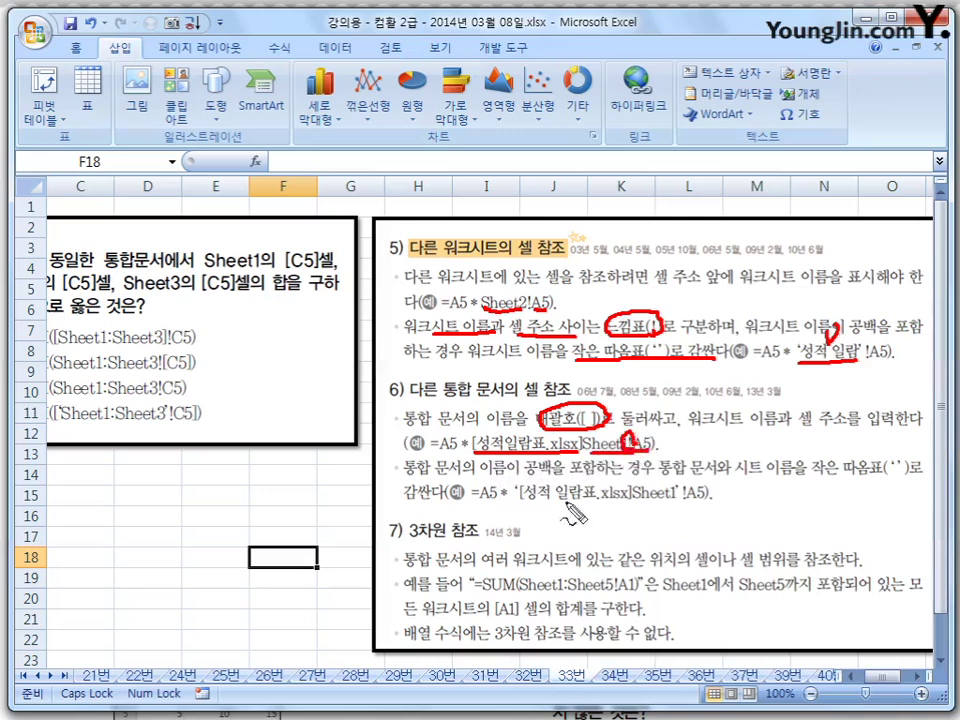
{"action": "left_click_drag", "start_coordinate": [519, 504], "coordinate": [665, 494]}
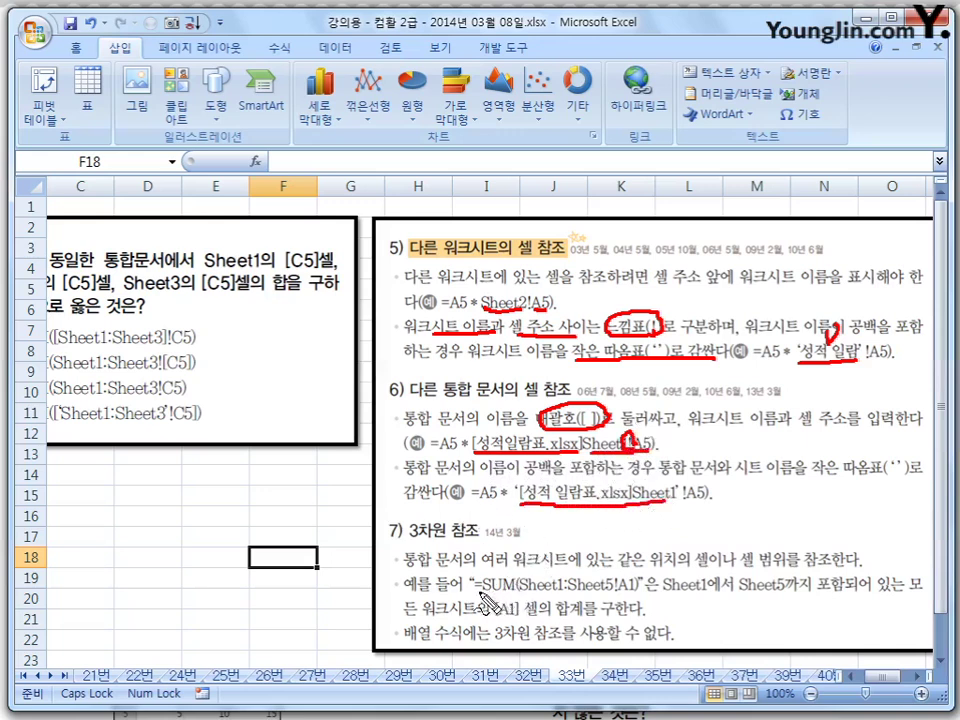
In note 7's 3D reference example, underline =SUM(Sheet1:Sheet5 and A1, circle the colon and the "!", and clear all annotations.
{"action": "left_click_drag", "start_coordinate": [471, 593], "coordinate": [585, 598]}
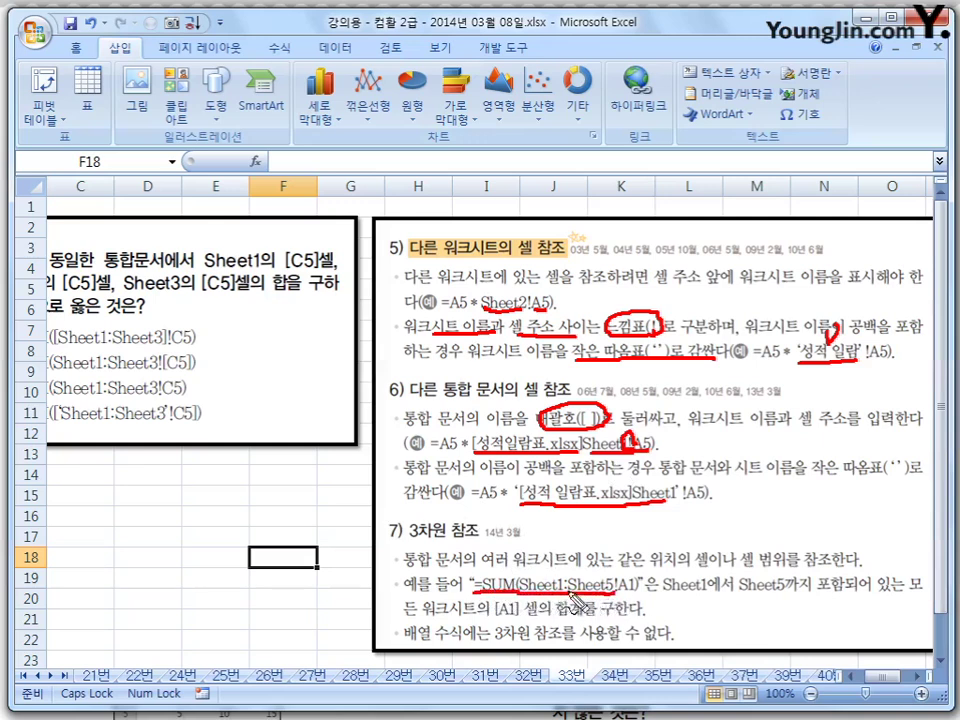
{"action": "left_click_drag", "start_coordinate": [560, 592], "coordinate": [563, 578]}
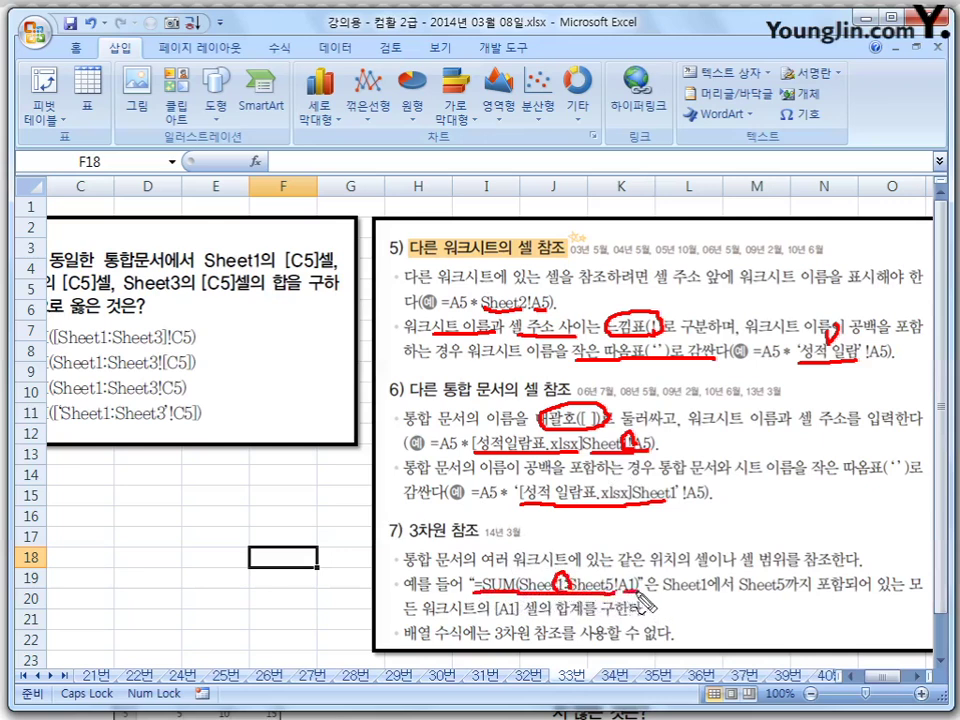
{"action": "mouse_move", "coordinate": [625, 584]}
{"action": "left_mouse_down"}
{"action": "mouse_move", "coordinate": [610, 597]}
{"action": "mouse_move", "coordinate": [620, 609]}
{"action": "mouse_move", "coordinate": [630, 595]}
{"action": "left_mouse_up"}
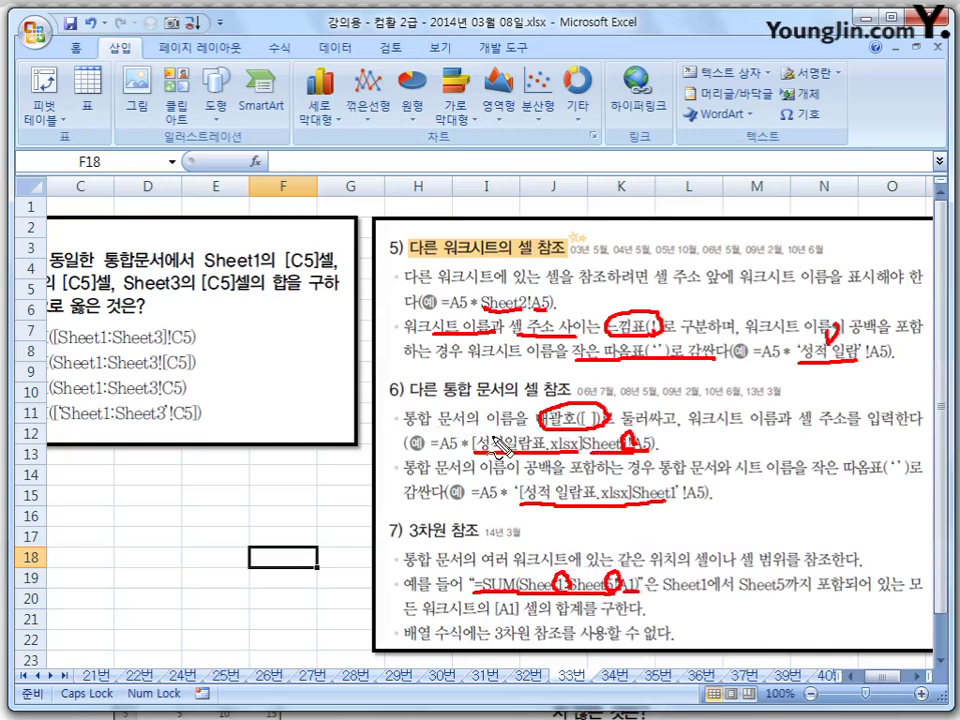
{"action": "key", "text": "Escape"}
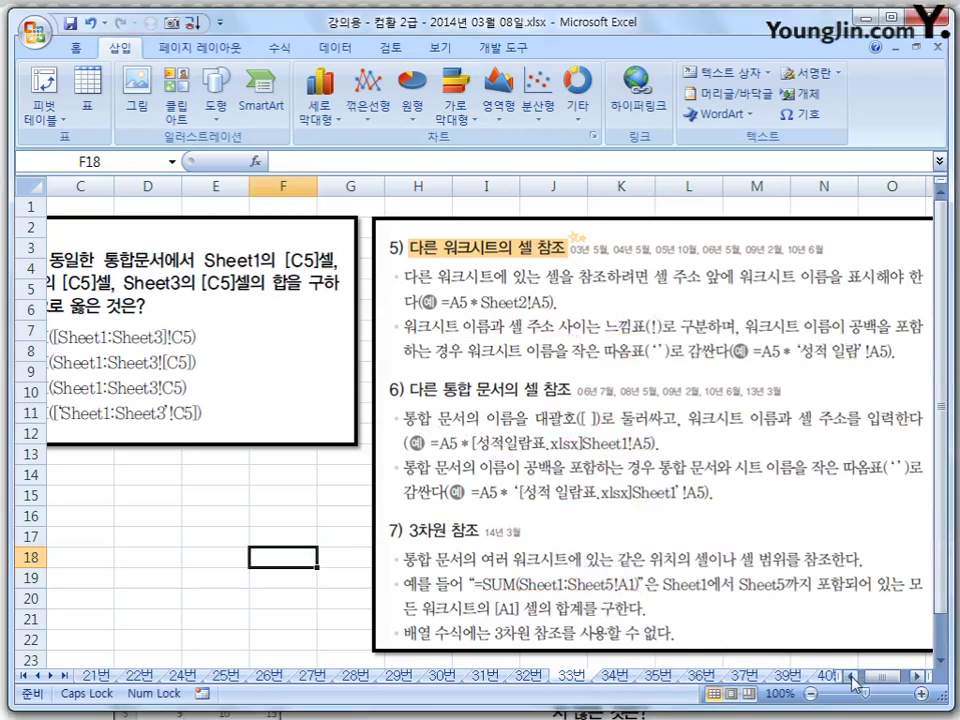
On question 33's answer choices, mark both square brackets in option ① and circle [C5] in option ②.
{"action": "left_click", "coordinate": [853, 677]}
{"action": "left_click", "coordinate": [853, 677]}
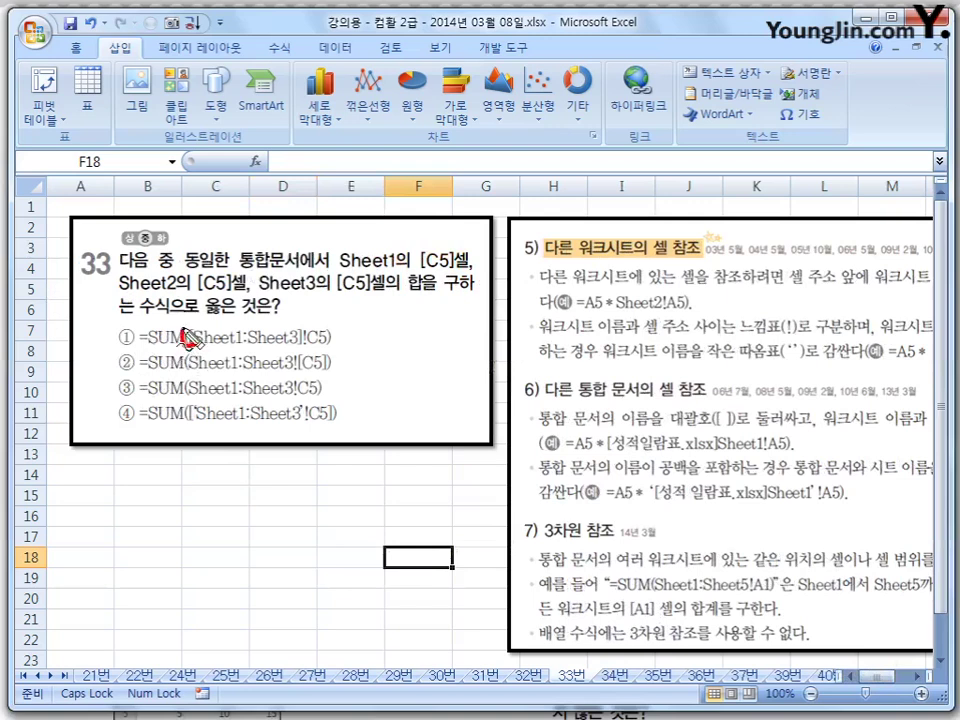
{"action": "left_click_drag", "start_coordinate": [188, 336], "coordinate": [190, 340]}
{"action": "left_click_drag", "start_coordinate": [300, 325], "coordinate": [305, 330]}
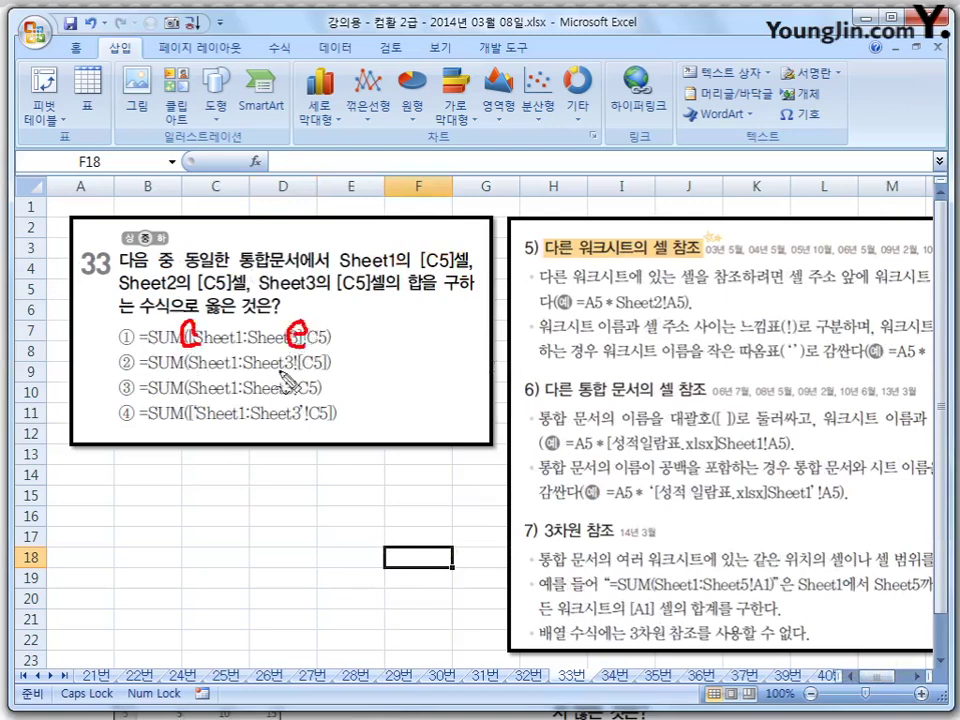
{"action": "mouse_move", "coordinate": [312, 388]}
{"action": "left_mouse_down"}
{"action": "mouse_move", "coordinate": [331, 384]}
{"action": "mouse_move", "coordinate": [321, 351]}
{"action": "left_mouse_up"}
{"action": "key", "text": "ctrl+z"}
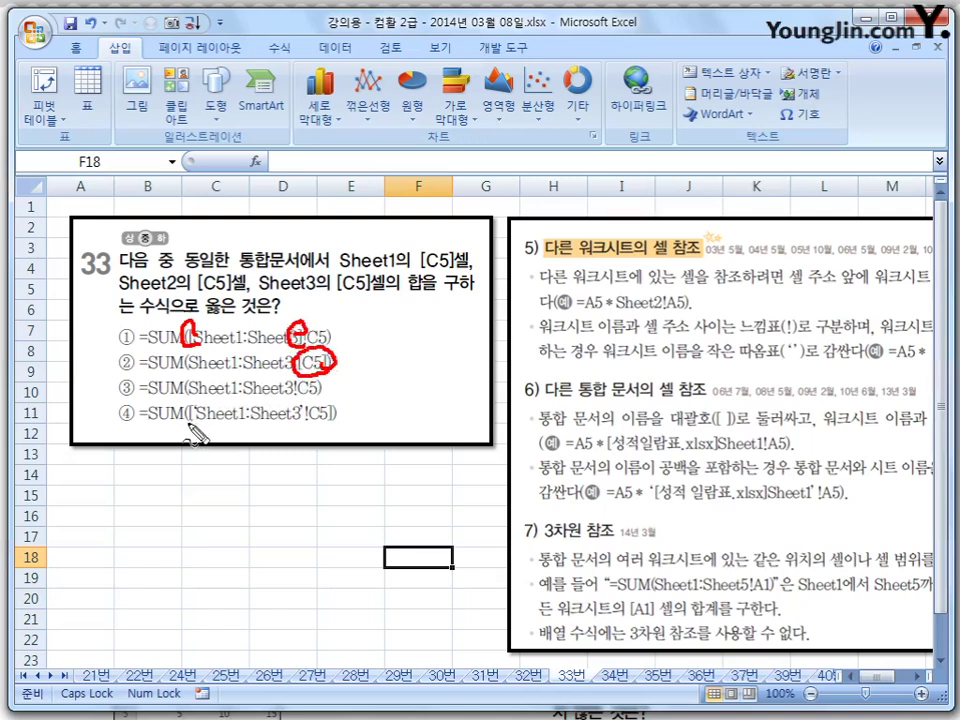
Underline option ④'s argument, mark the sheet range, colon and C5 in option ③, circle ③ as the answer and clear the annotations.
{"action": "mouse_move", "coordinate": [190, 428]}
{"action": "left_mouse_down"}
{"action": "mouse_move", "coordinate": [317, 425]}
{"action": "mouse_move", "coordinate": [334, 409]}
{"action": "left_mouse_up"}
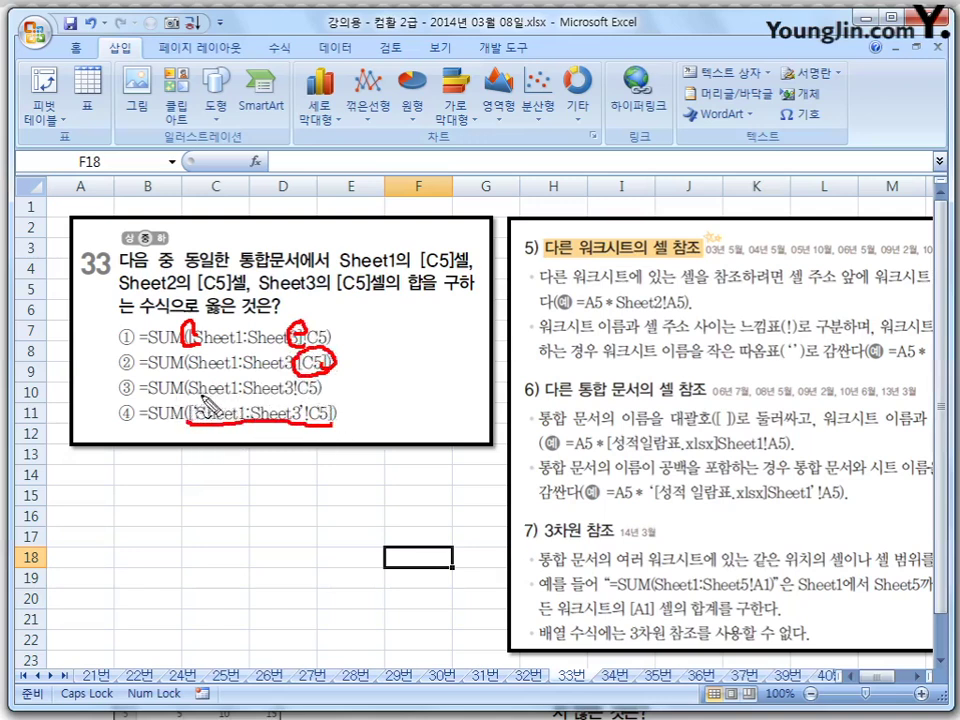
{"action": "mouse_move", "coordinate": [193, 398]}
{"action": "left_mouse_down"}
{"action": "mouse_move", "coordinate": [272, 398]}
{"action": "mouse_move", "coordinate": [247, 388]}
{"action": "mouse_move", "coordinate": [314, 393]}
{"action": "left_mouse_up"}
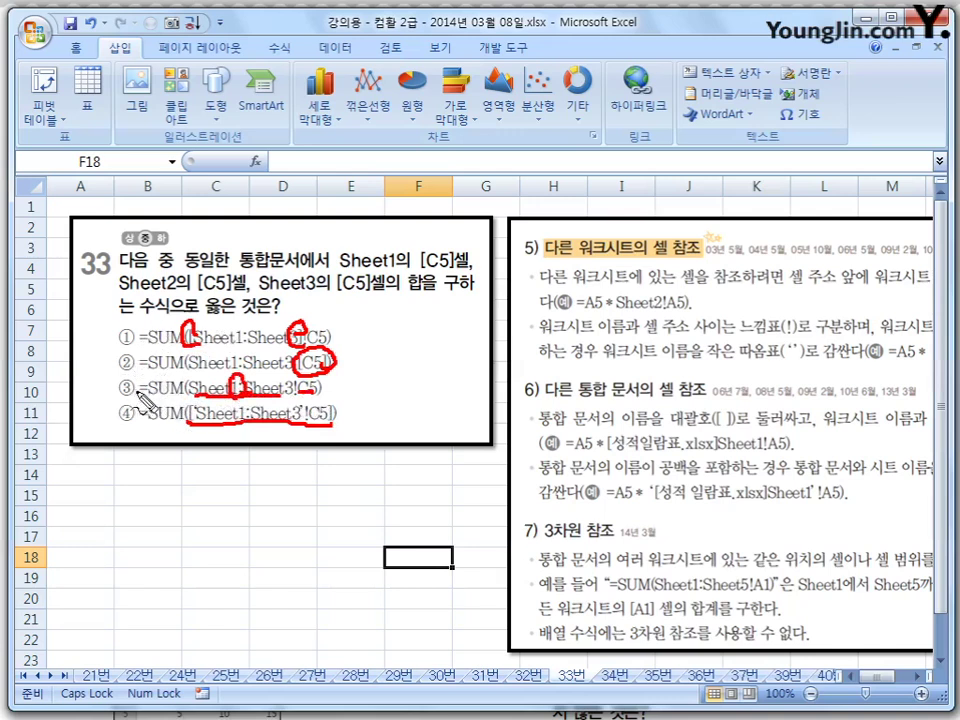
{"action": "left_click_drag", "start_coordinate": [135, 382], "coordinate": [131, 381]}
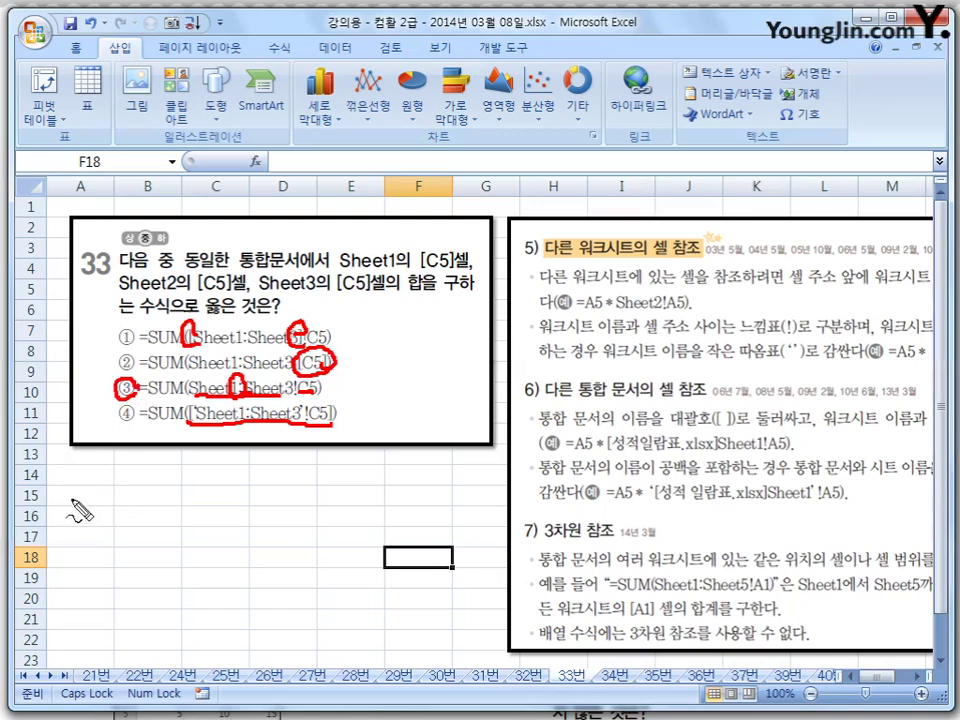
{"action": "key", "text": "Escape"}
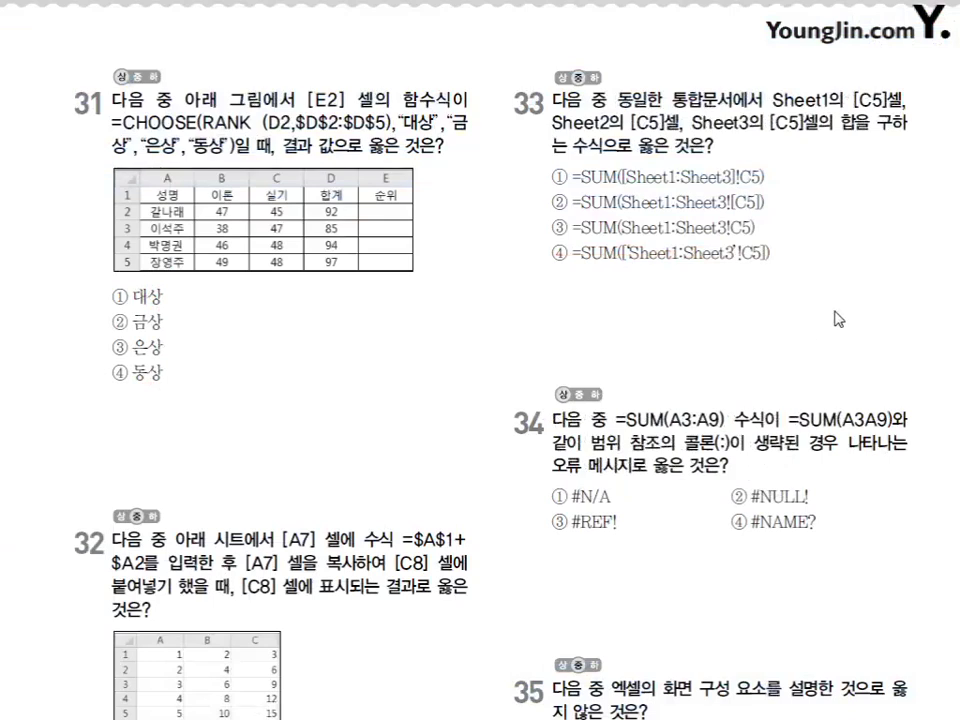
Go to question 34 on the exam page, underline "오류 메시지로 옳은" in its text and clear the annotation.
{"action": "scroll", "coordinate": [840, 317], "scroll_direction": "down", "scroll_amount": 3}
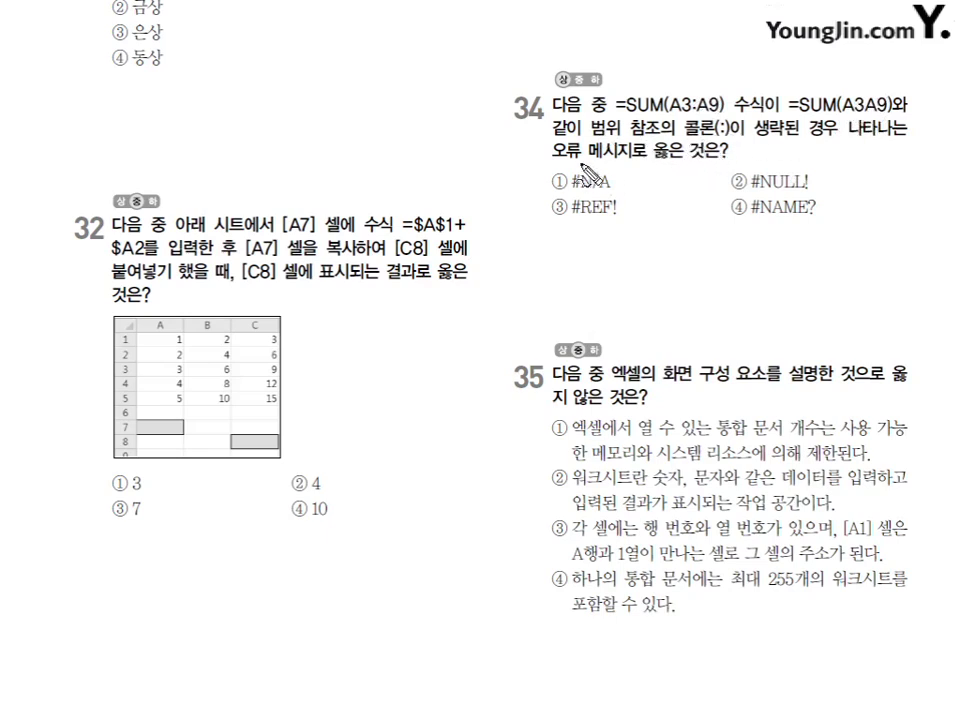
{"action": "left_click_drag", "start_coordinate": [560, 157], "coordinate": [675, 156]}
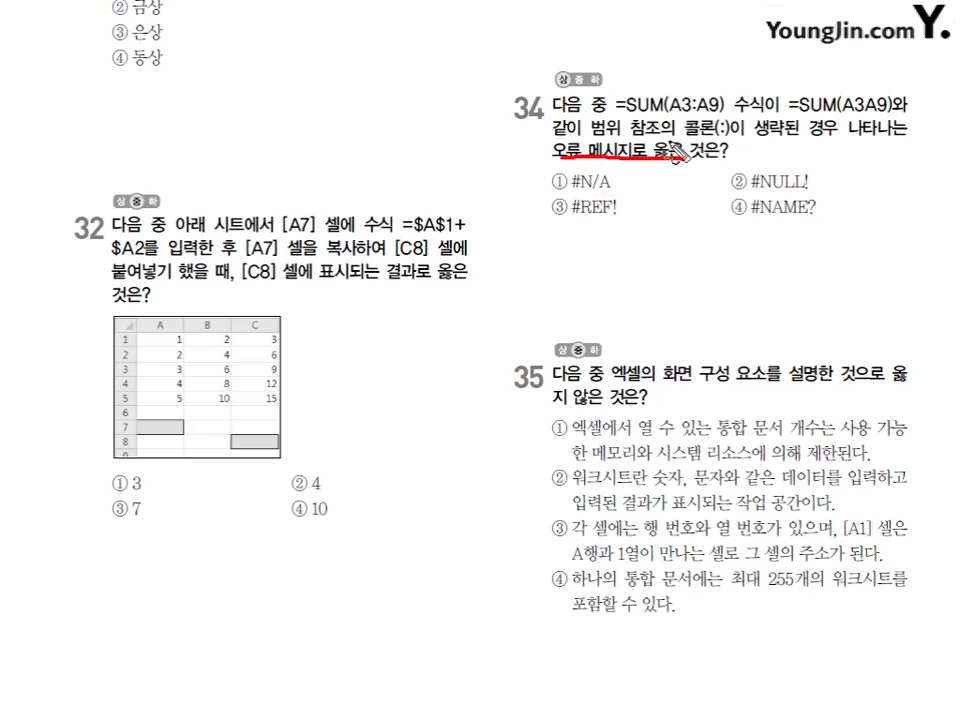
{"action": "key", "text": "Escape"}
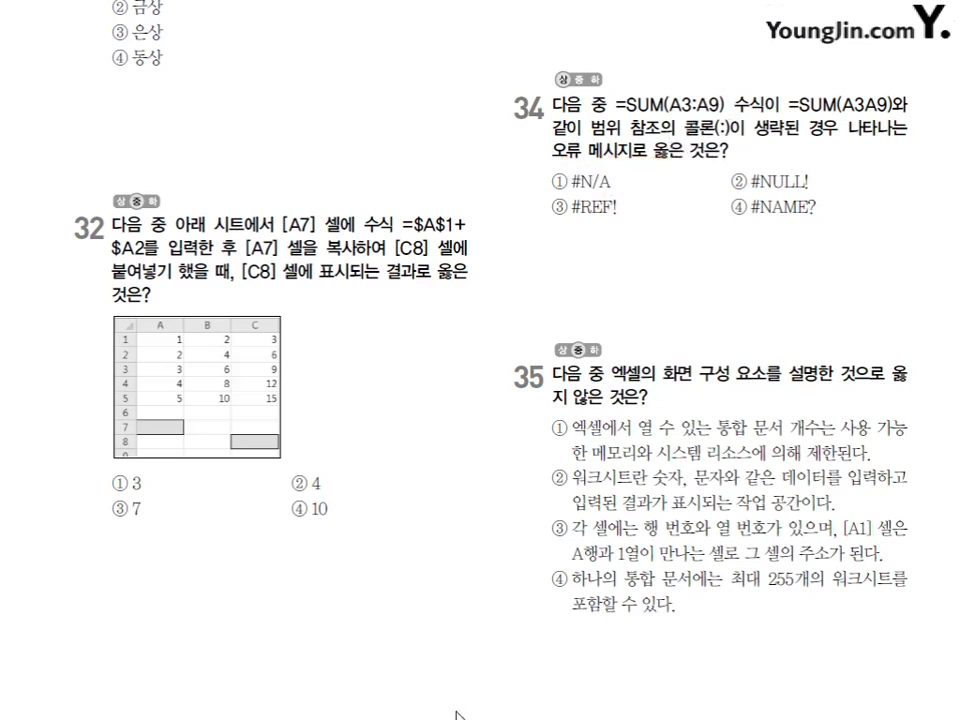
Switch to Excel's 34번 worksheet and inspect the formulas in cells A3 and B3.
{"action": "key", "text": "Escape"}
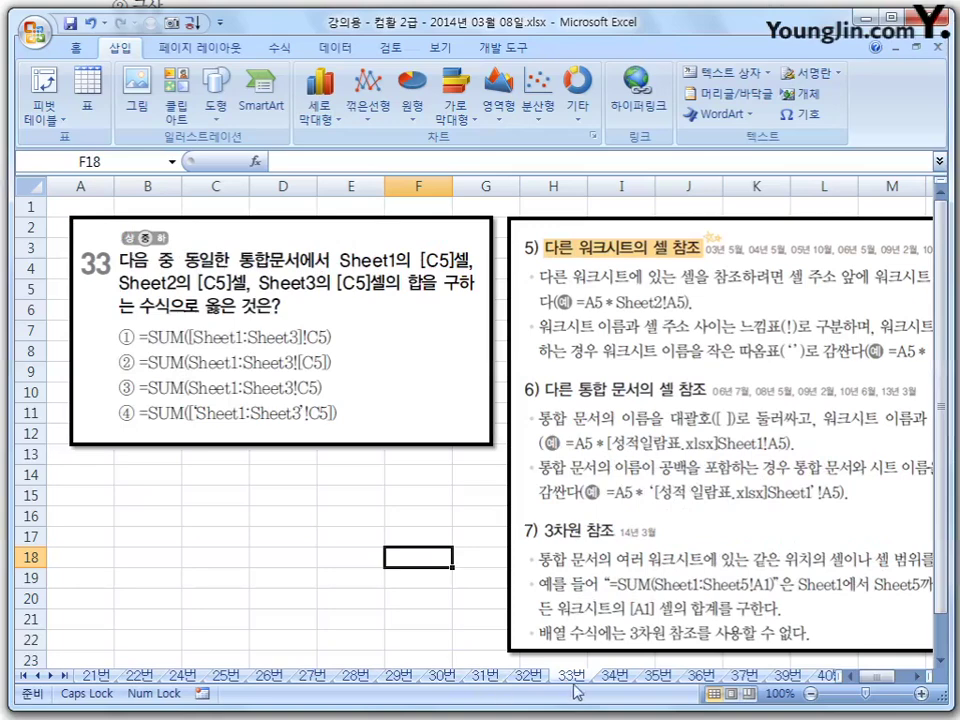
{"action": "left_click", "coordinate": [620, 673]}
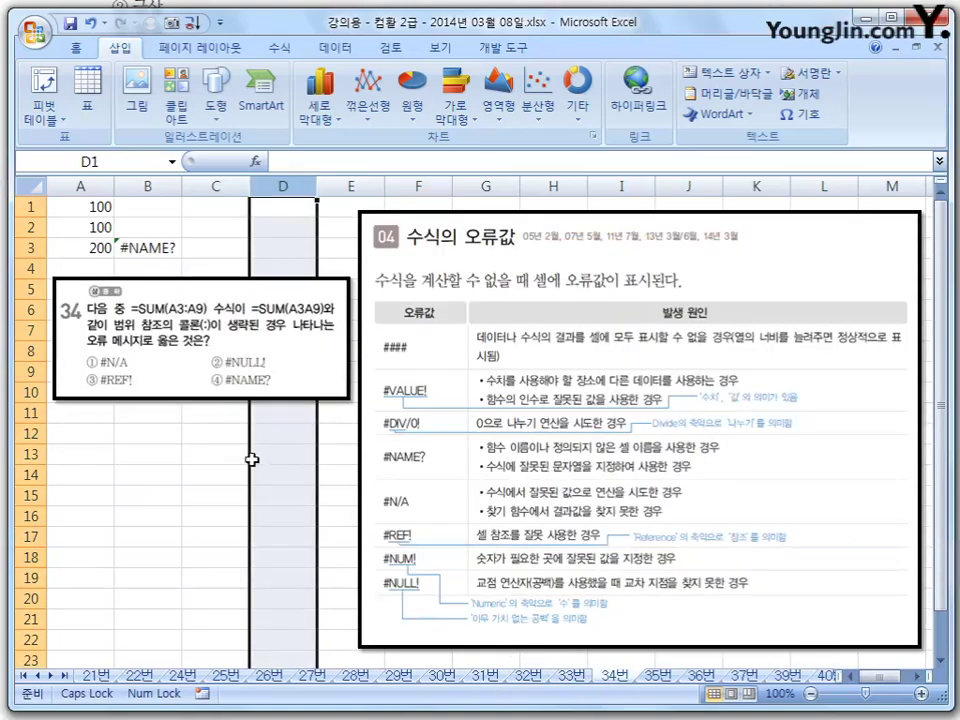
{"action": "left_click", "coordinate": [212, 459]}
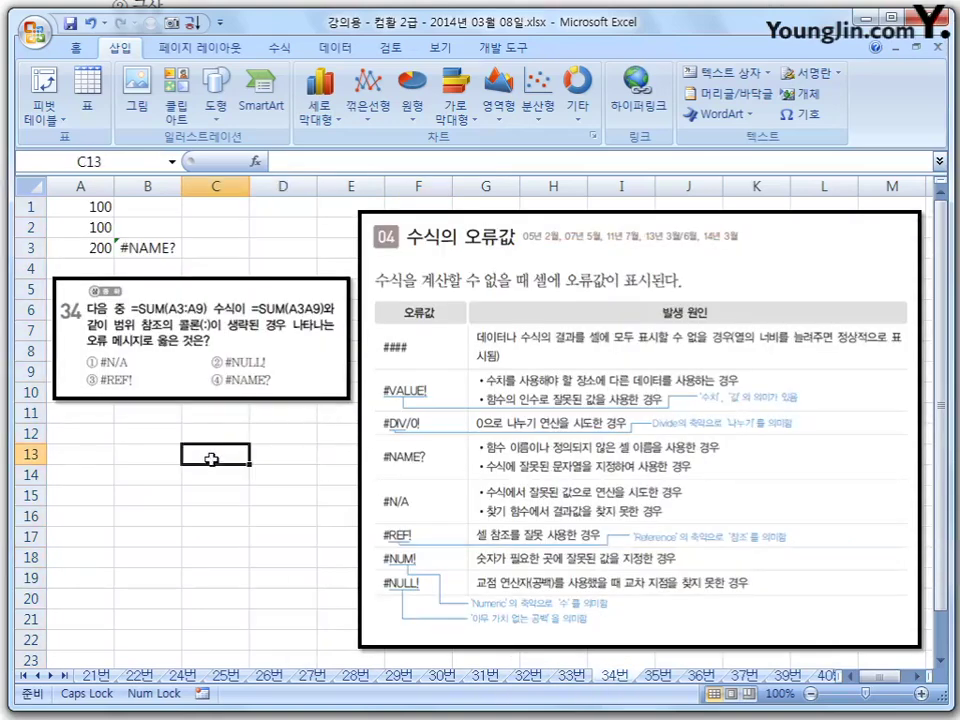
{"action": "left_click", "coordinate": [100, 248]}
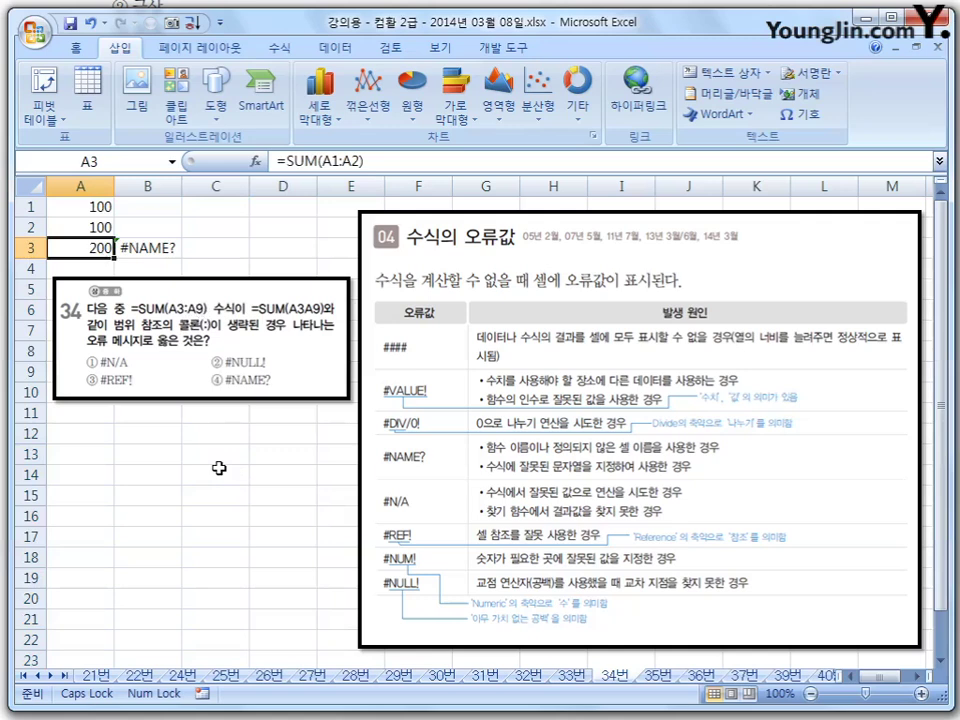
{"action": "left_click", "coordinate": [156, 247]}
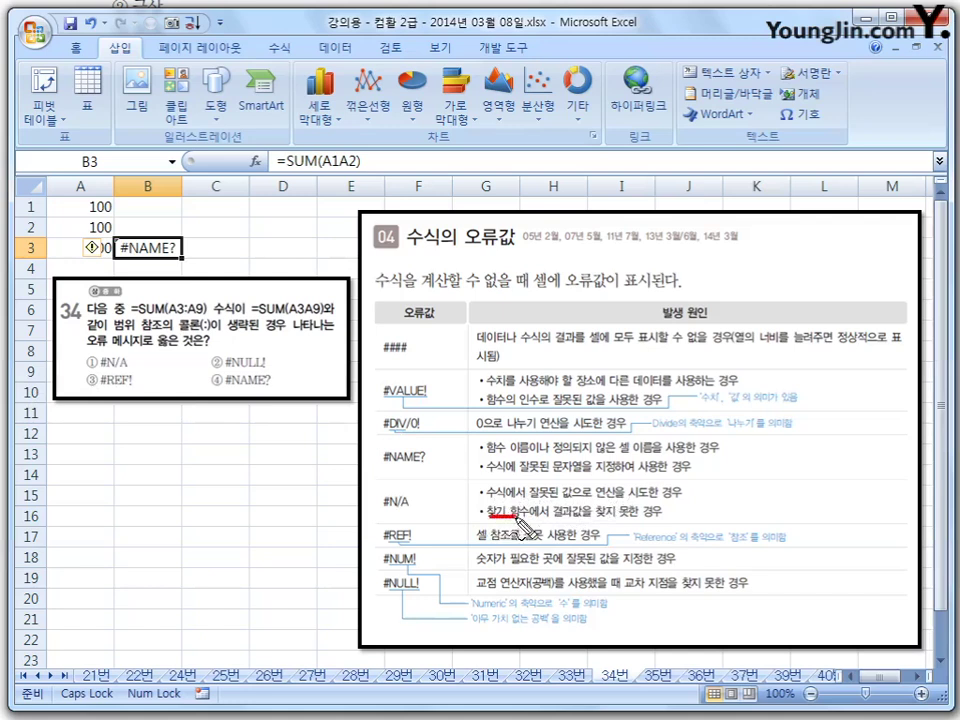
In the error-value table, circle #N/A, #NULL! and #REF!, underline key wording of their causes, and circle "공백" in the #NULL! row.
{"action": "left_click_drag", "start_coordinate": [487, 518], "coordinate": [662, 519]}
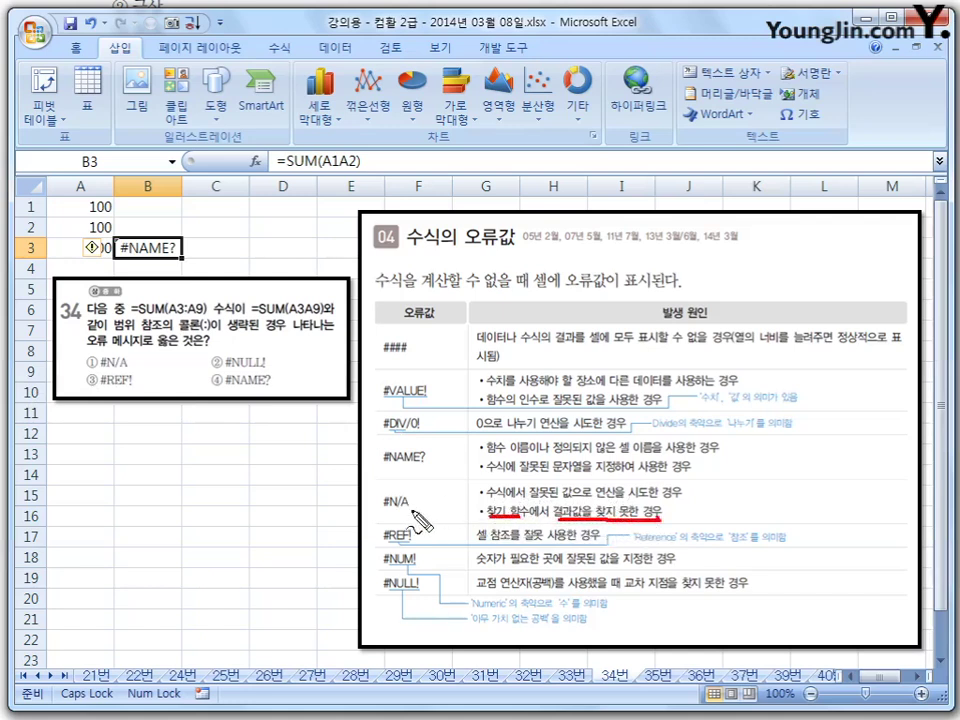
{"action": "left_click_drag", "start_coordinate": [416, 496], "coordinate": [402, 489]}
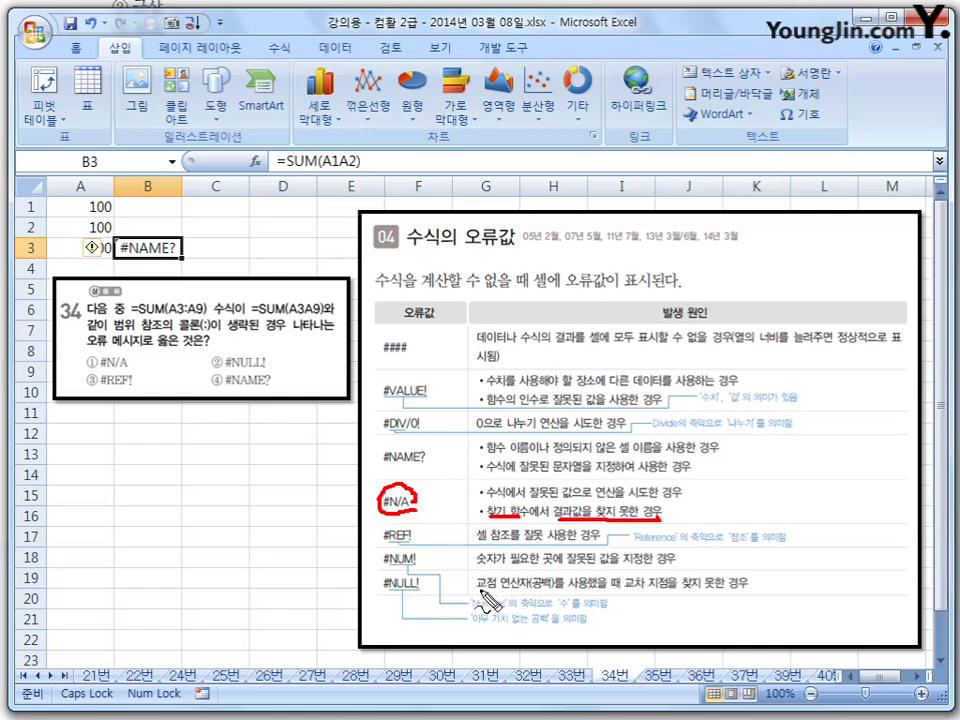
{"action": "mouse_move", "coordinate": [477, 591]}
{"action": "left_mouse_down"}
{"action": "mouse_move", "coordinate": [537, 591]}
{"action": "mouse_move", "coordinate": [553, 576]}
{"action": "left_mouse_up"}
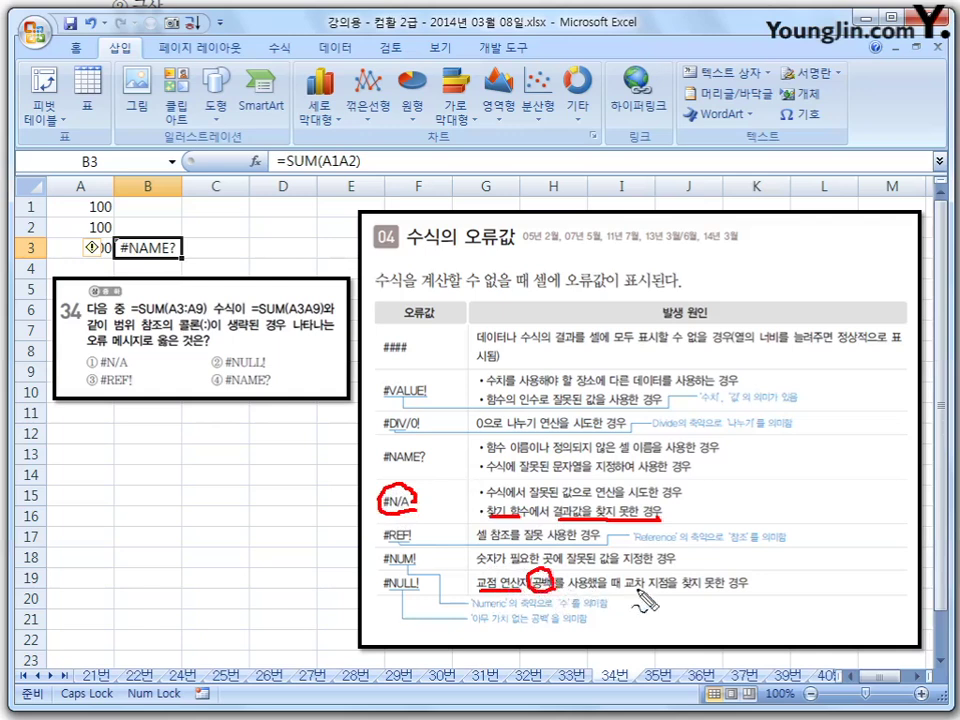
{"action": "left_click_drag", "start_coordinate": [628, 590], "coordinate": [726, 590]}
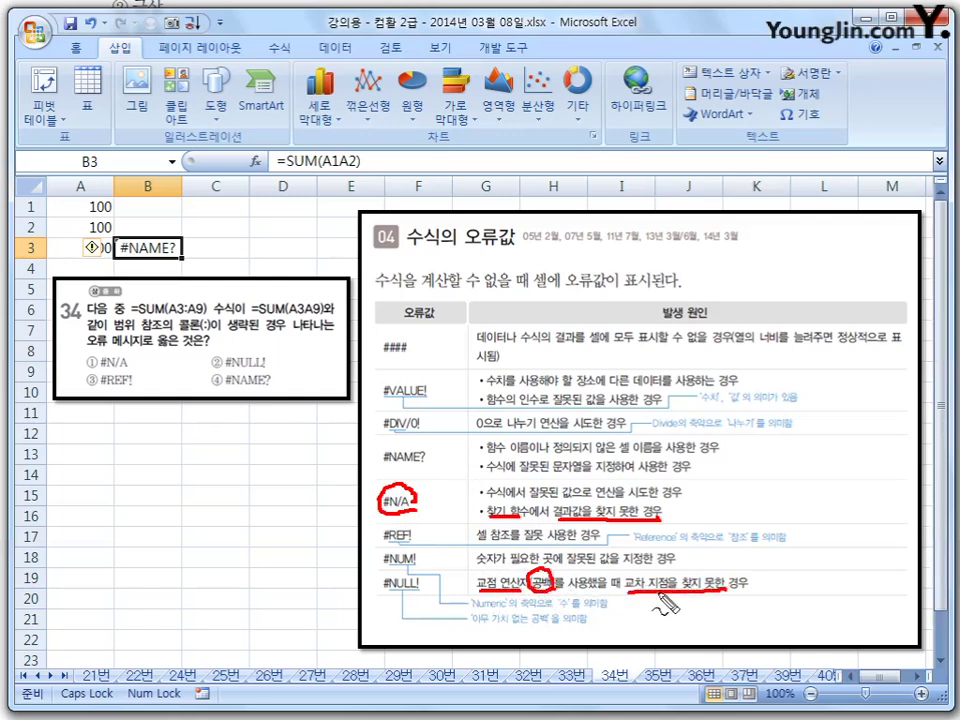
{"action": "mouse_move", "coordinate": [385, 578]}
{"action": "left_mouse_down"}
{"action": "mouse_move", "coordinate": [382, 600]}
{"action": "mouse_move", "coordinate": [415, 578]}
{"action": "mouse_move", "coordinate": [432, 592]}
{"action": "left_mouse_up"}
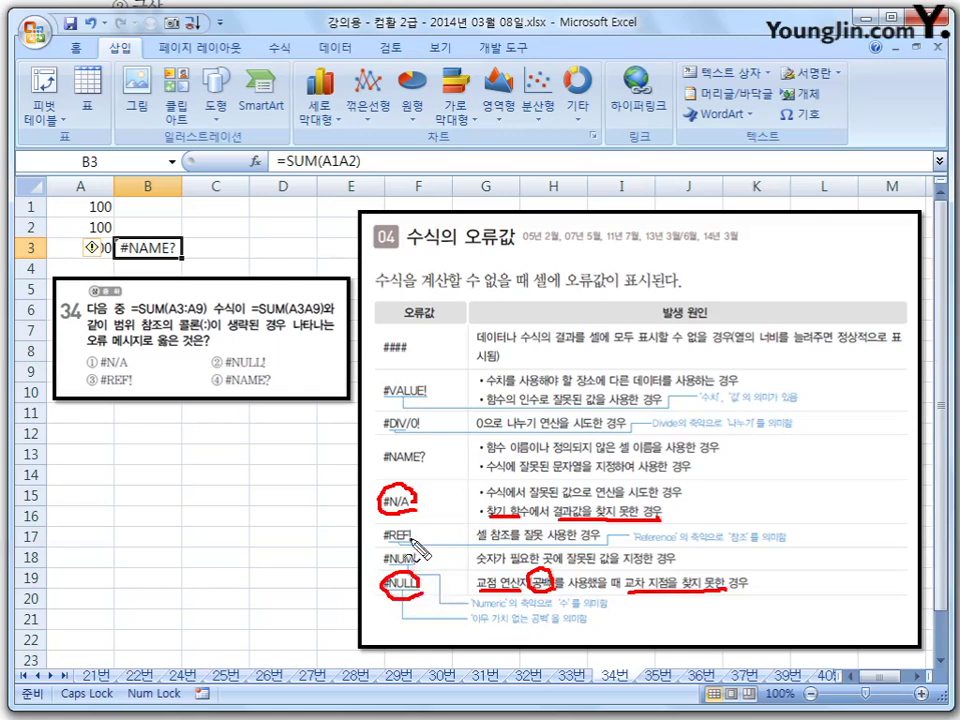
{"action": "mouse_move", "coordinate": [415, 546]}
{"action": "left_mouse_down"}
{"action": "mouse_move", "coordinate": [390, 552]}
{"action": "mouse_move", "coordinate": [412, 528]}
{"action": "left_mouse_up"}
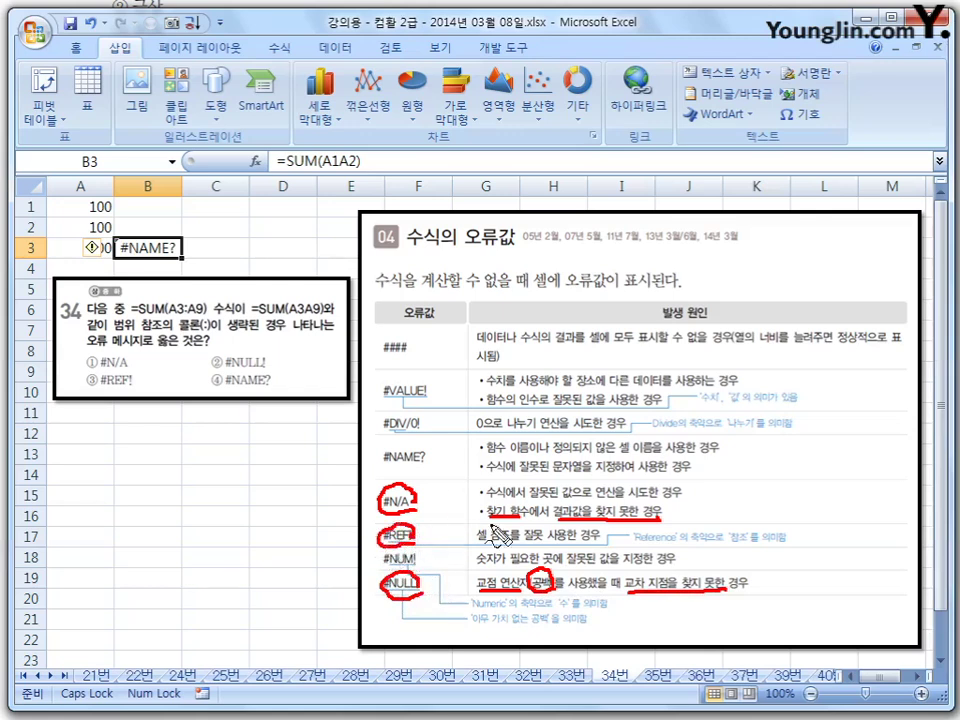
{"action": "left_click_drag", "start_coordinate": [478, 545], "coordinate": [598, 538]}
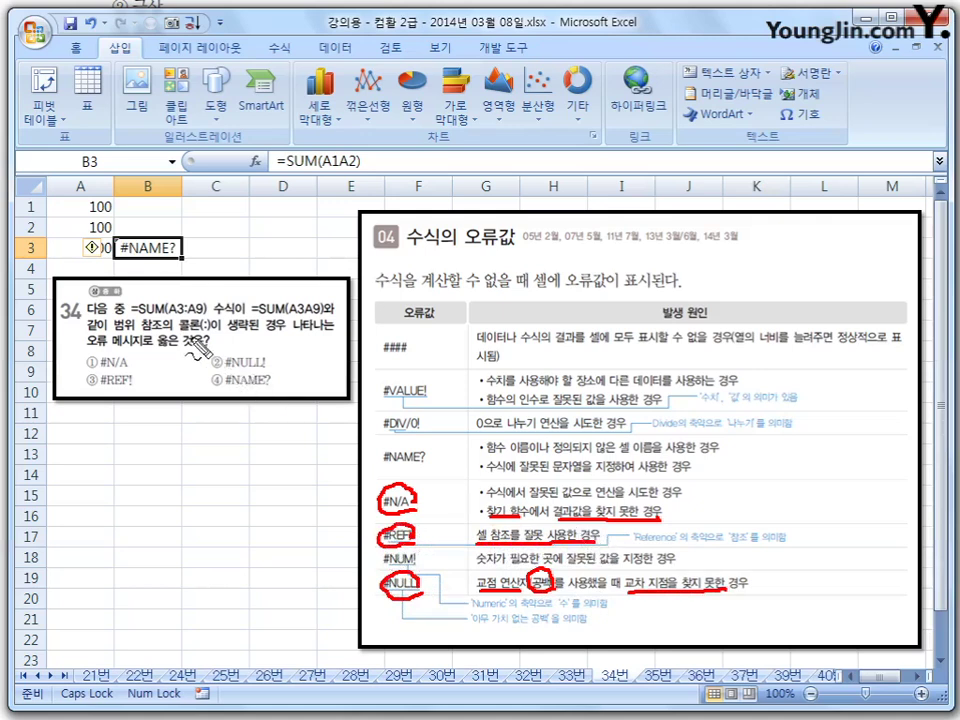
Circle ④ as question 34's answer, underline both #NAME? causes in the table, circle #NAME? and clear all annotations.
{"action": "left_click_drag", "start_coordinate": [220, 372], "coordinate": [214, 388]}
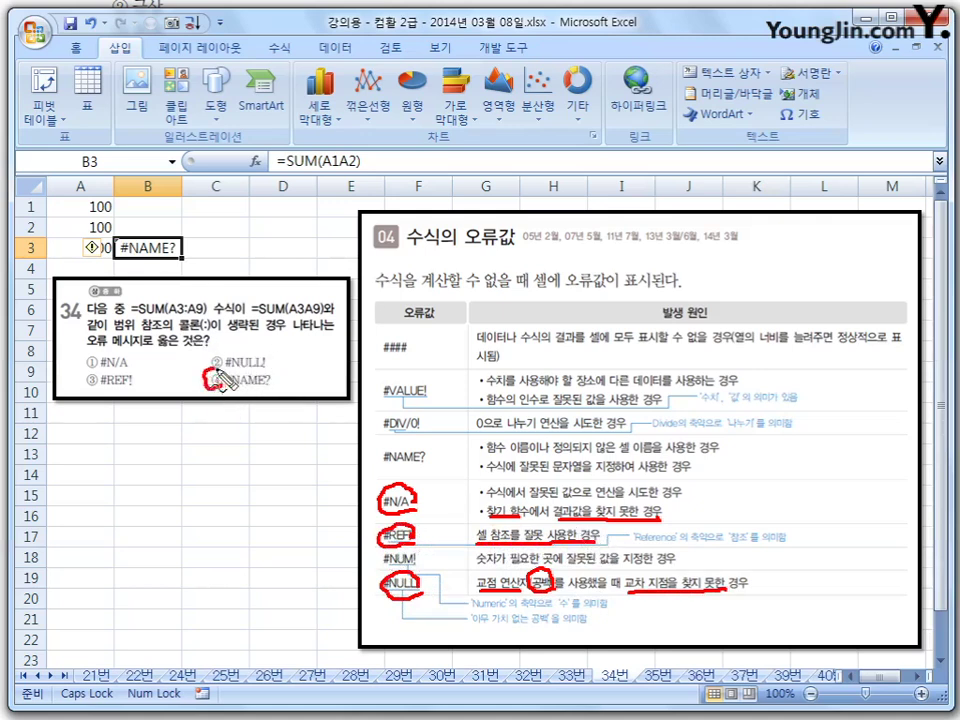
{"action": "left_click_drag", "start_coordinate": [488, 452], "coordinate": [714, 451]}
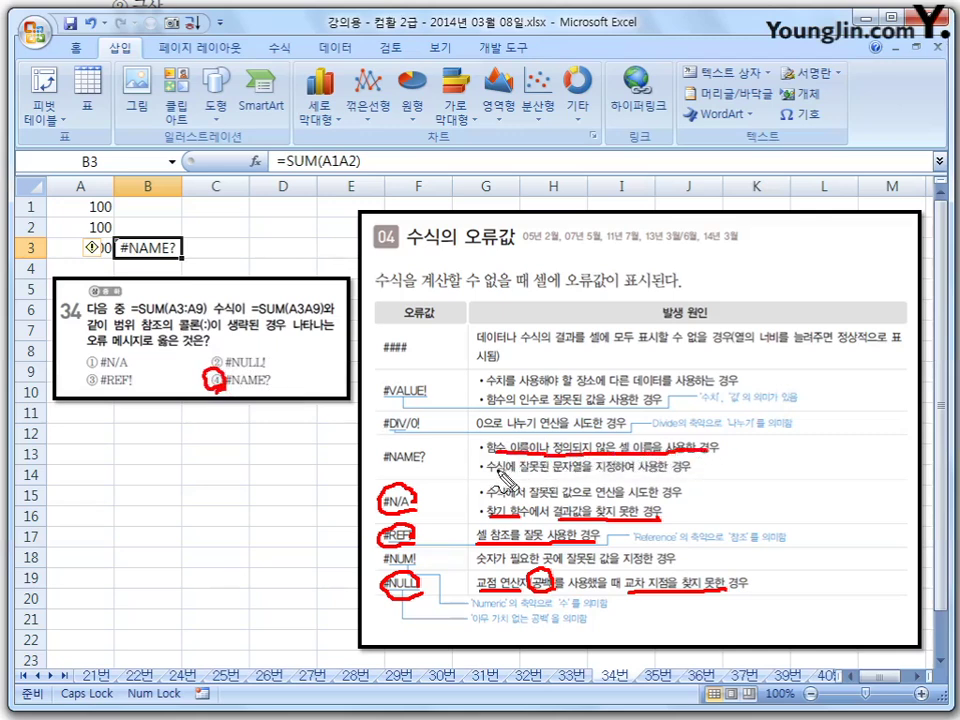
{"action": "left_click_drag", "start_coordinate": [486, 474], "coordinate": [690, 474]}
{"action": "mouse_move", "coordinate": [420, 468]}
{"action": "left_mouse_down"}
{"action": "mouse_move", "coordinate": [385, 470]}
{"action": "mouse_move", "coordinate": [422, 452]}
{"action": "left_mouse_up"}
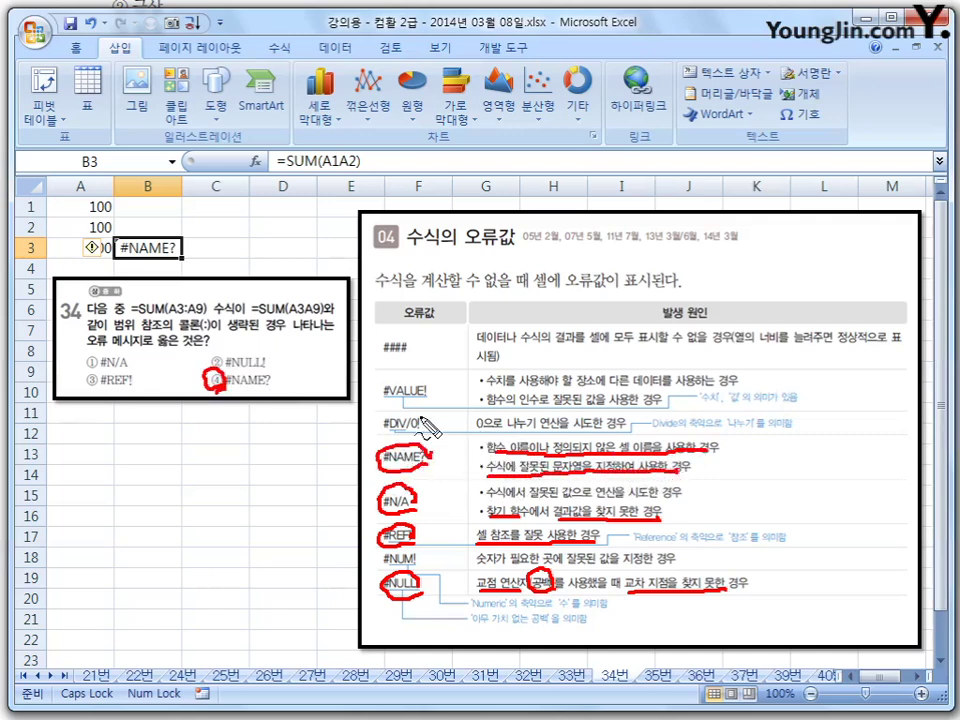
{"action": "key", "text": "Escape"}
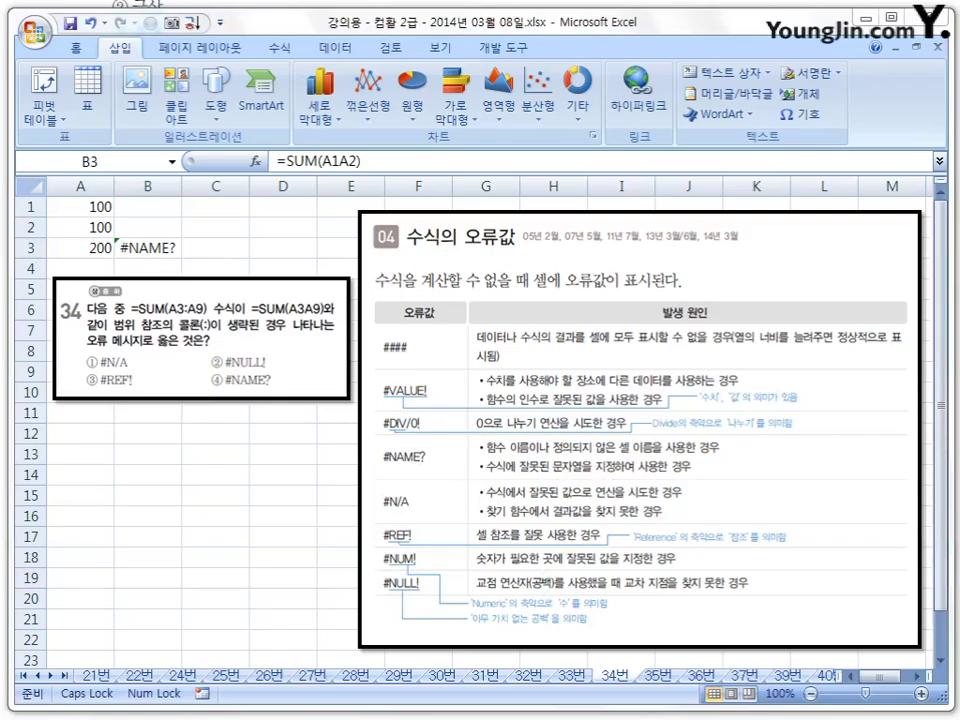